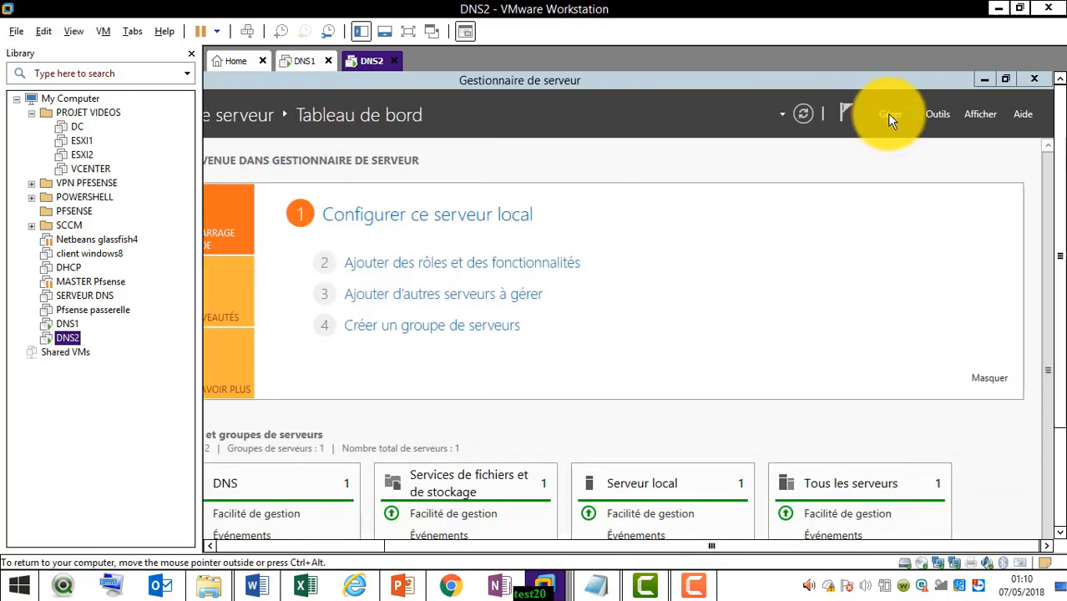
Start adding roles and features in full-screen view, keeping the role-based installation on the ad server, up to the server role selection.
{"action": "left_click", "coordinate": [898, 118]}
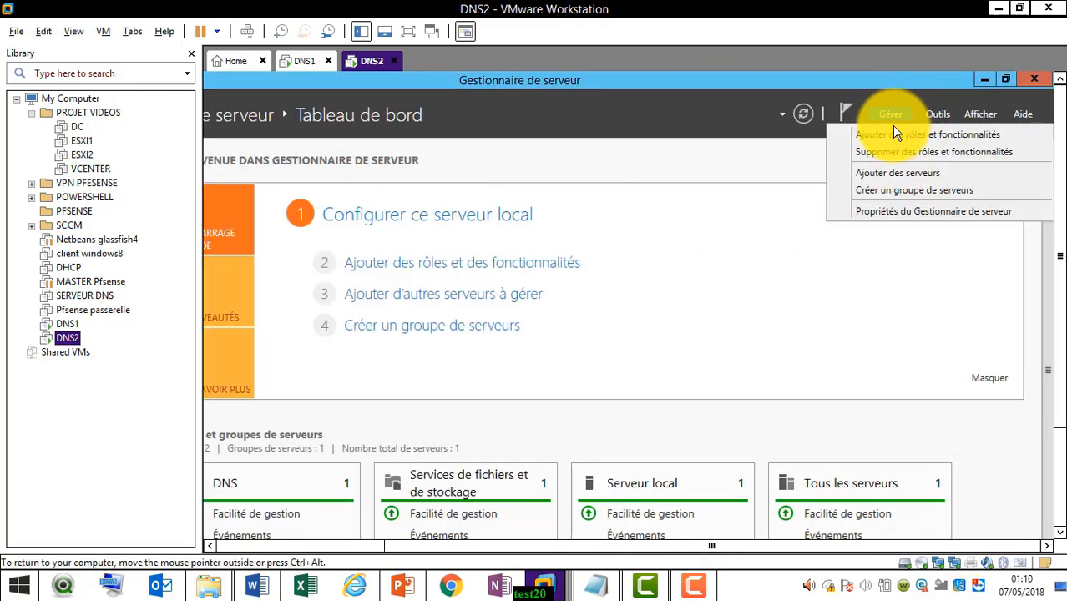
{"action": "left_click", "coordinate": [892, 136]}
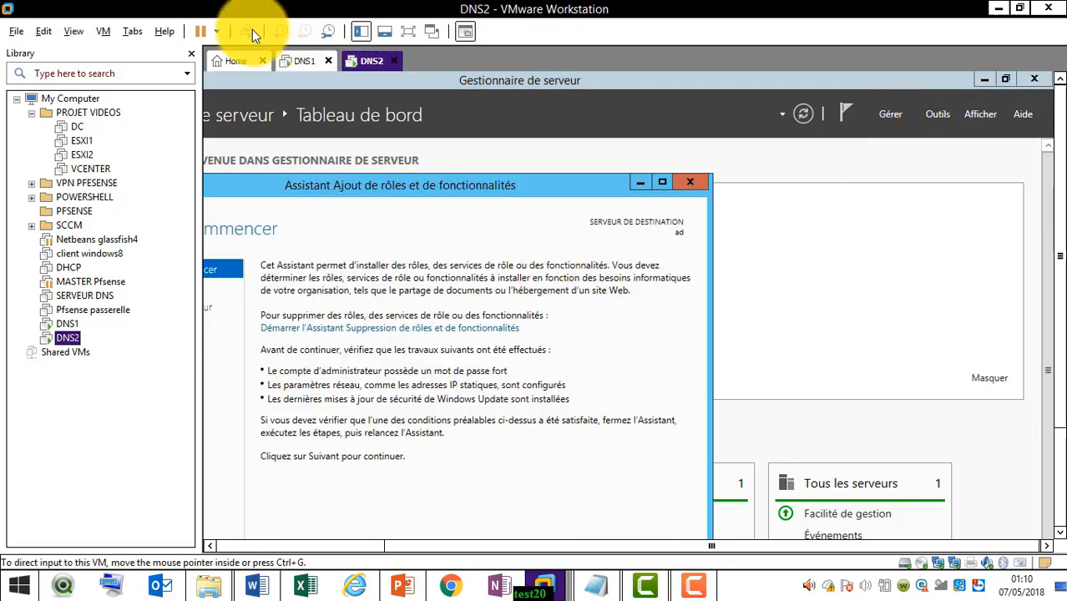
{"action": "left_click", "coordinate": [409, 29]}
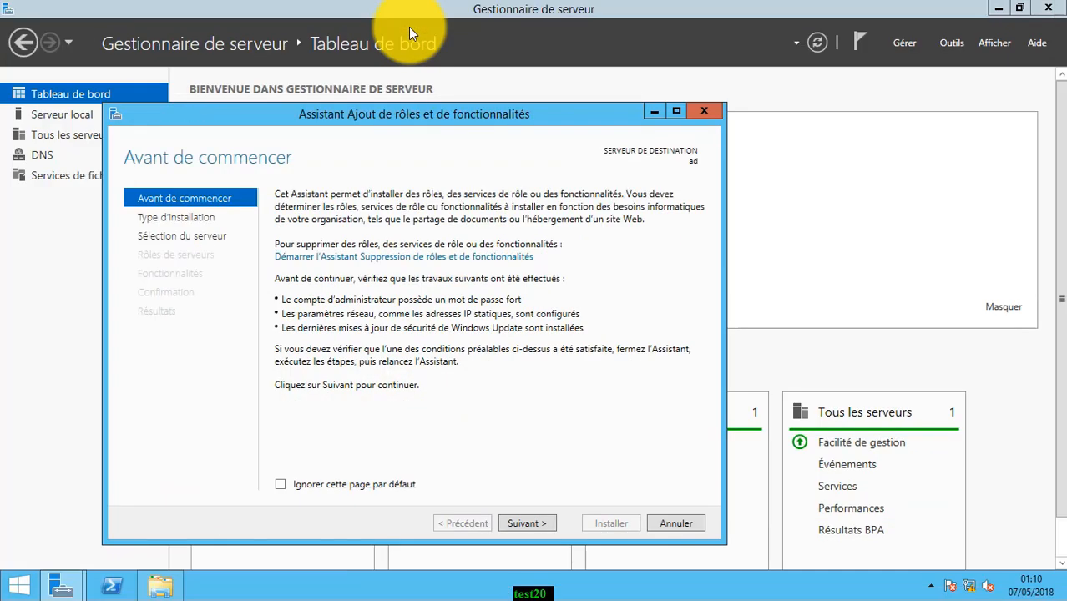
{"action": "left_click", "coordinate": [525, 523]}
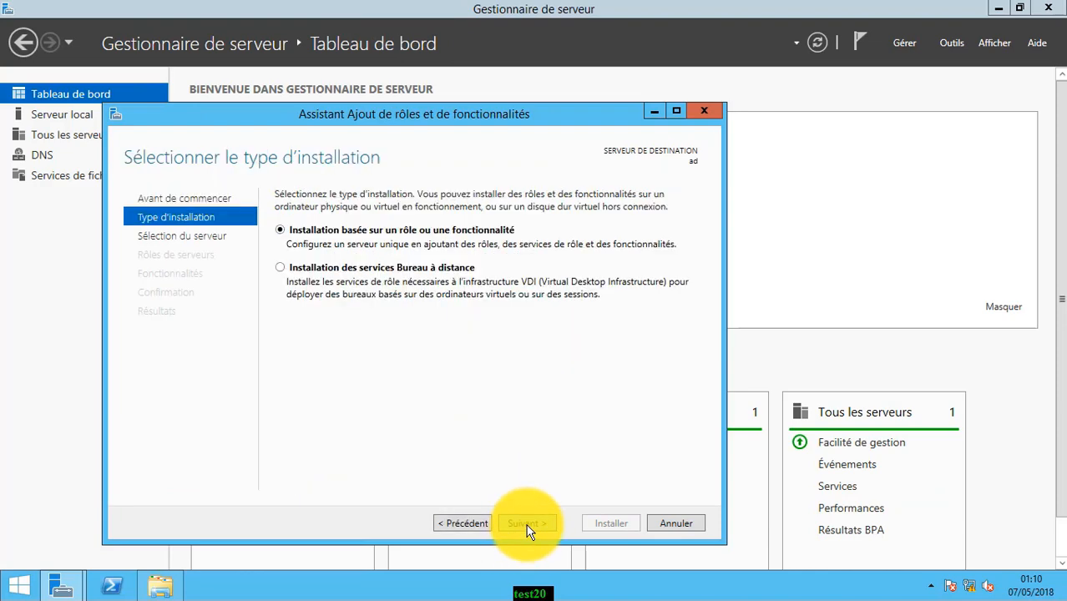
{"action": "left_click", "coordinate": [526, 524]}
{"action": "left_click", "coordinate": [526, 524]}
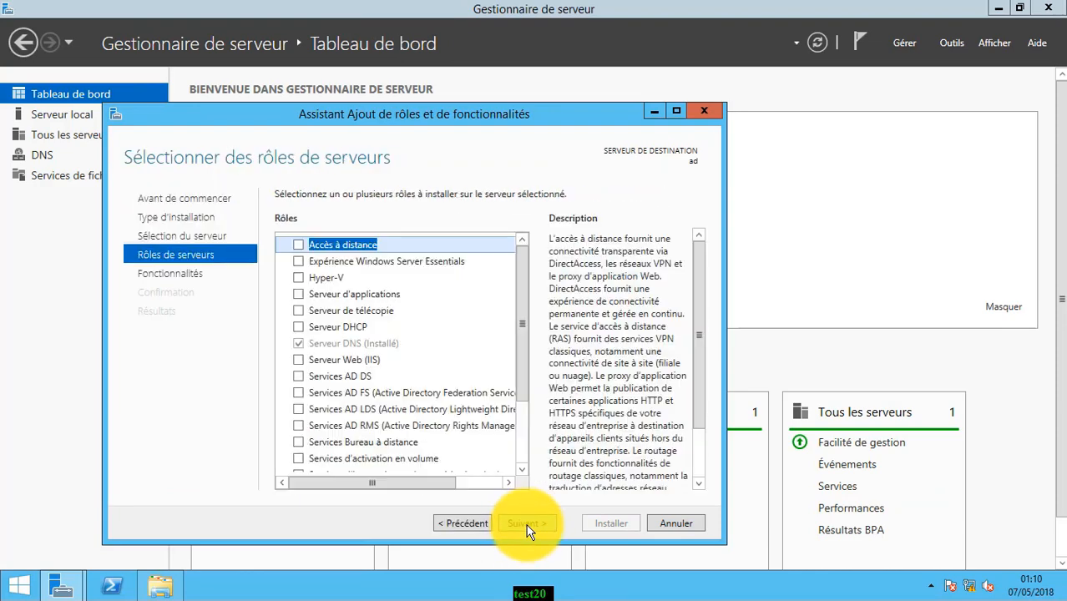
Install the Serveur DHCP role with its required management tools and close the wizard.
{"action": "left_click", "coordinate": [299, 328]}
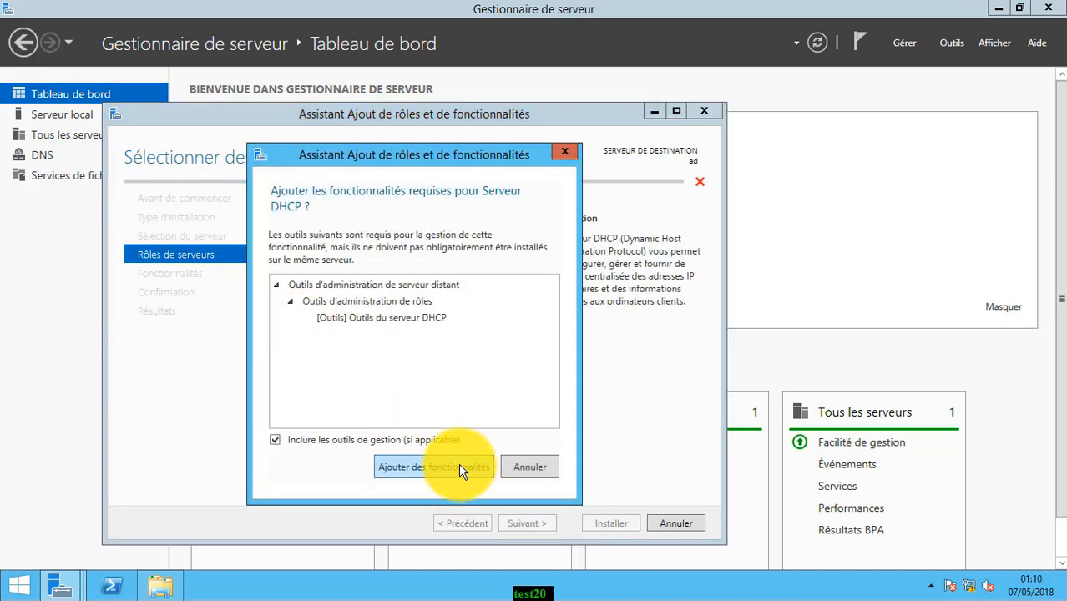
{"action": "left_click", "coordinate": [459, 534]}
{"action": "left_click", "coordinate": [543, 519]}
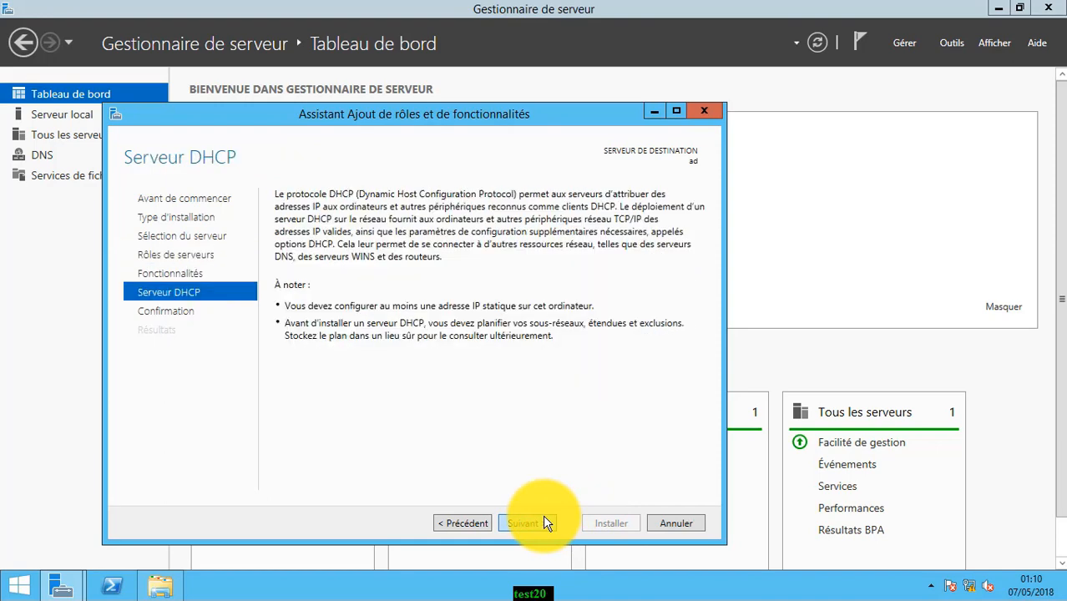
{"action": "left_click", "coordinate": [543, 522]}
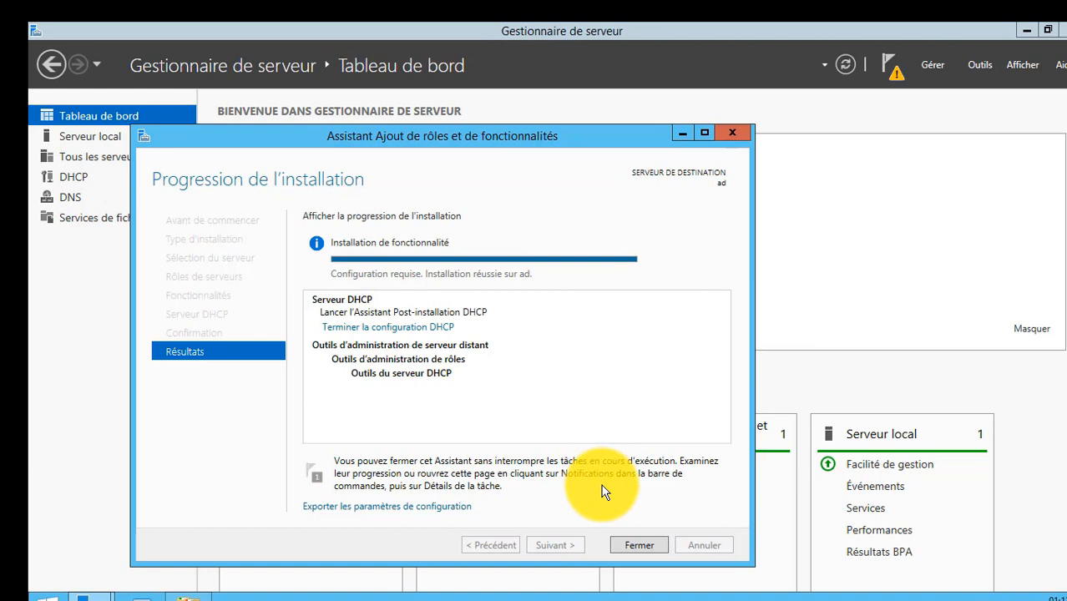
{"action": "left_click", "coordinate": [638, 544]}
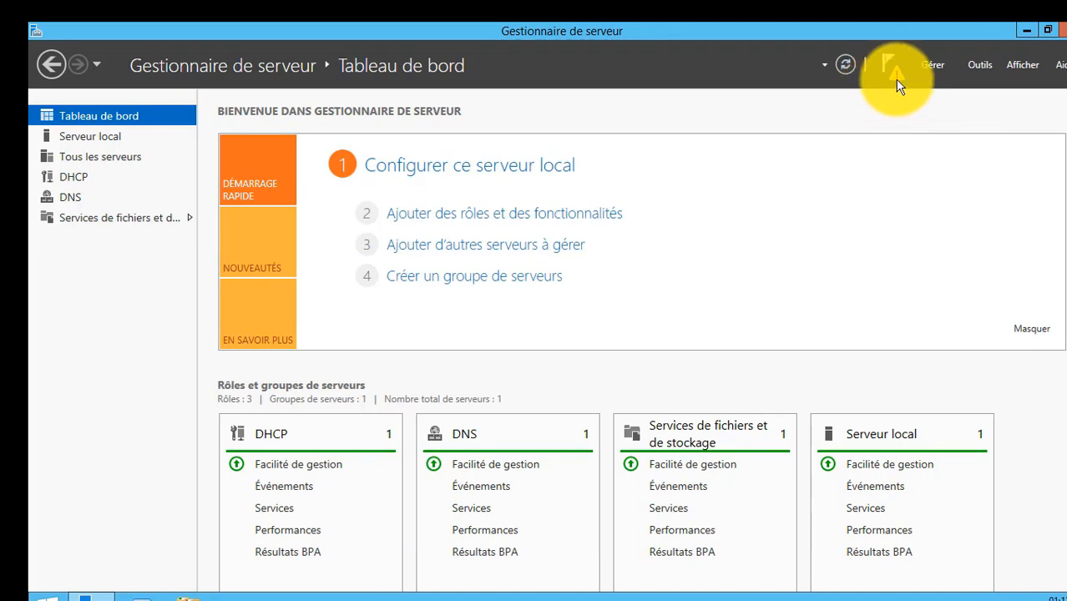
Complete the post-installation DHCP configuration that creates the Administrateurs DHCP and Utilisateurs DHCP security groups.
{"action": "left_click", "coordinate": [893, 79]}
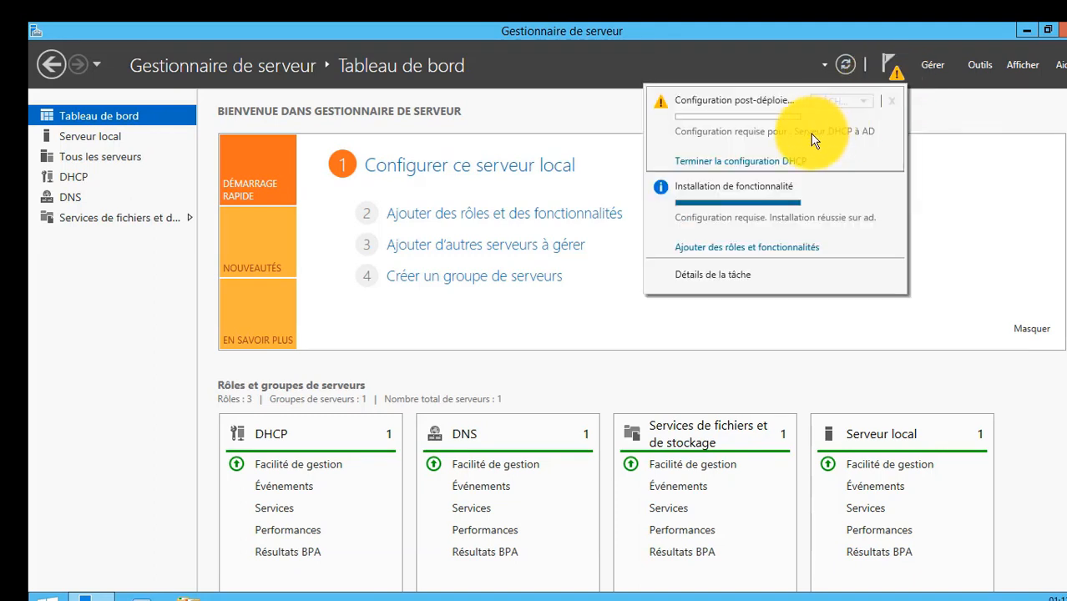
{"action": "left_click", "coordinate": [777, 167]}
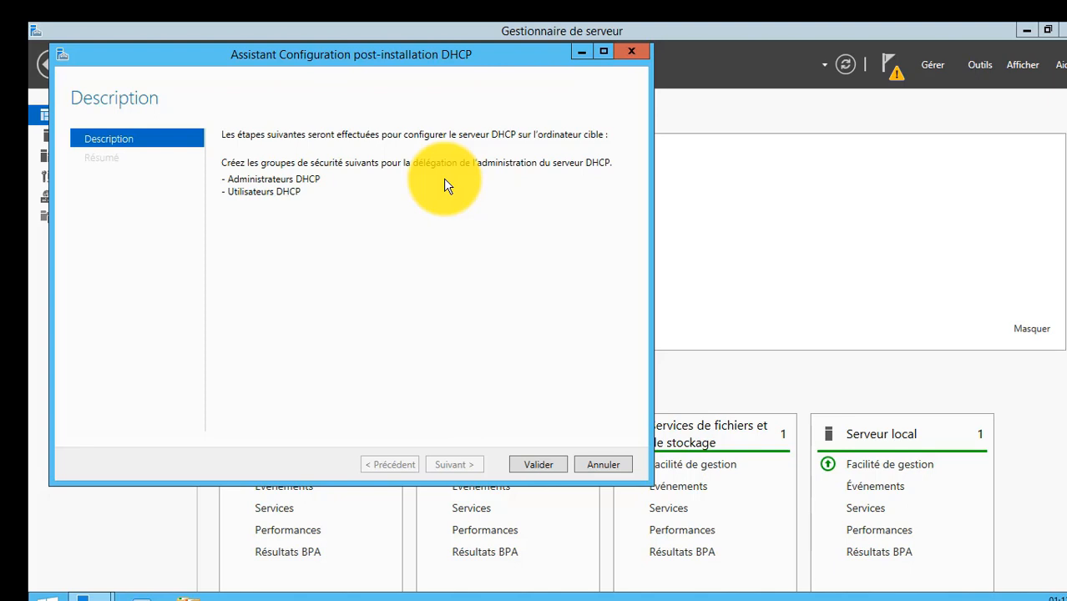
{"action": "left_click", "coordinate": [534, 465]}
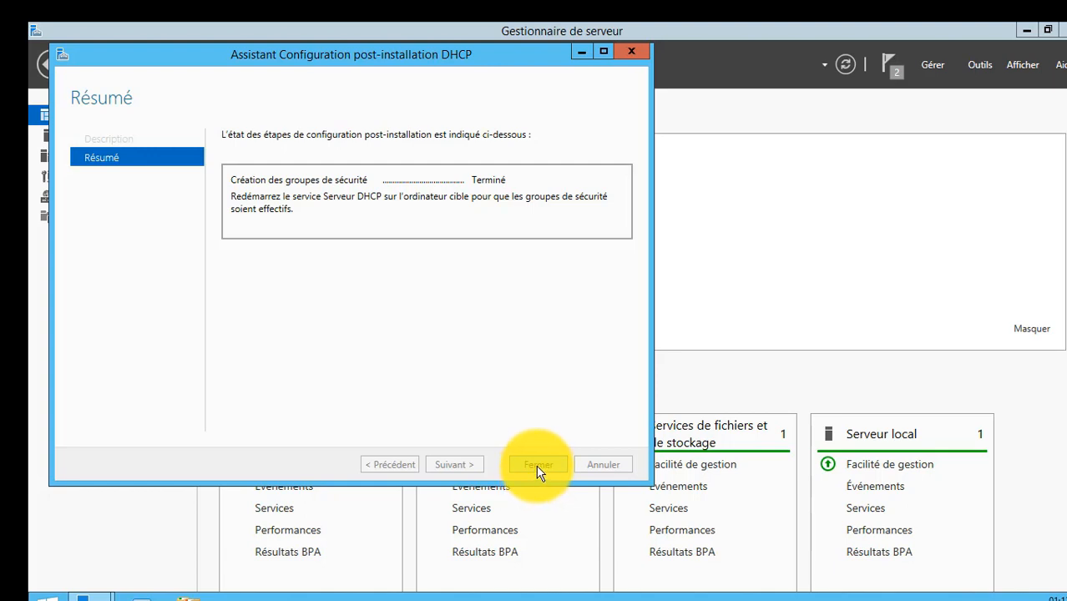
{"action": "left_click", "coordinate": [539, 465]}
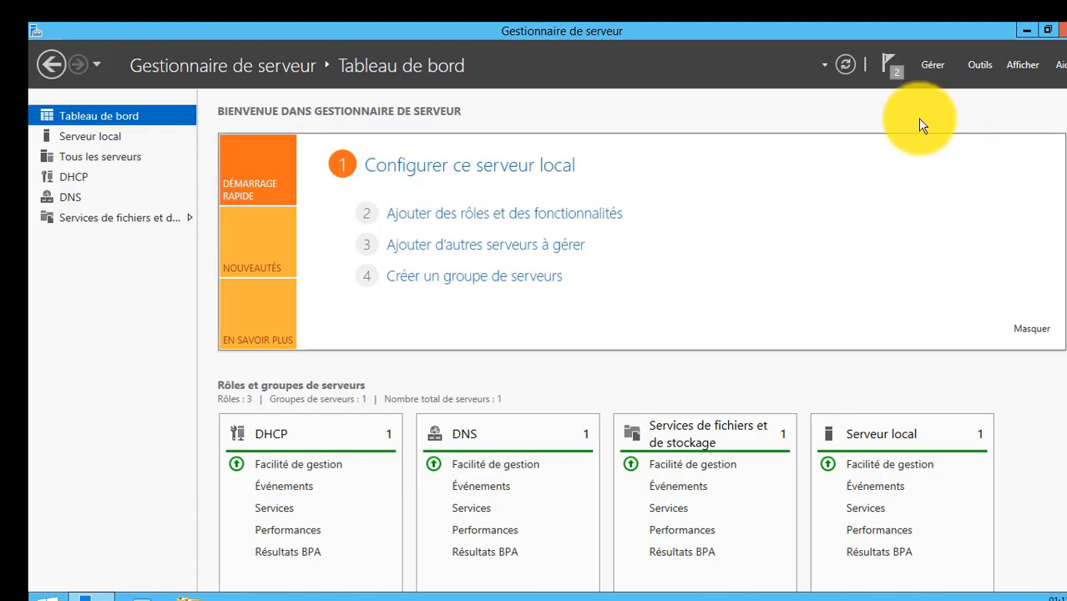
Remove the feature installation and post-deployment configuration tasks from the notifications.
{"action": "left_click", "coordinate": [892, 76]}
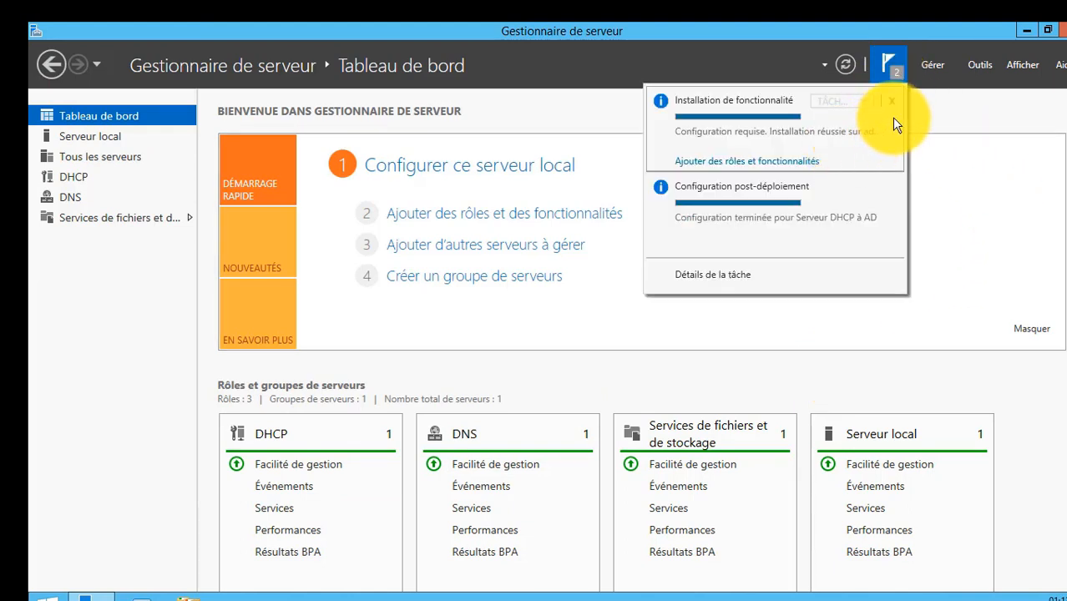
{"action": "left_click", "coordinate": [891, 102]}
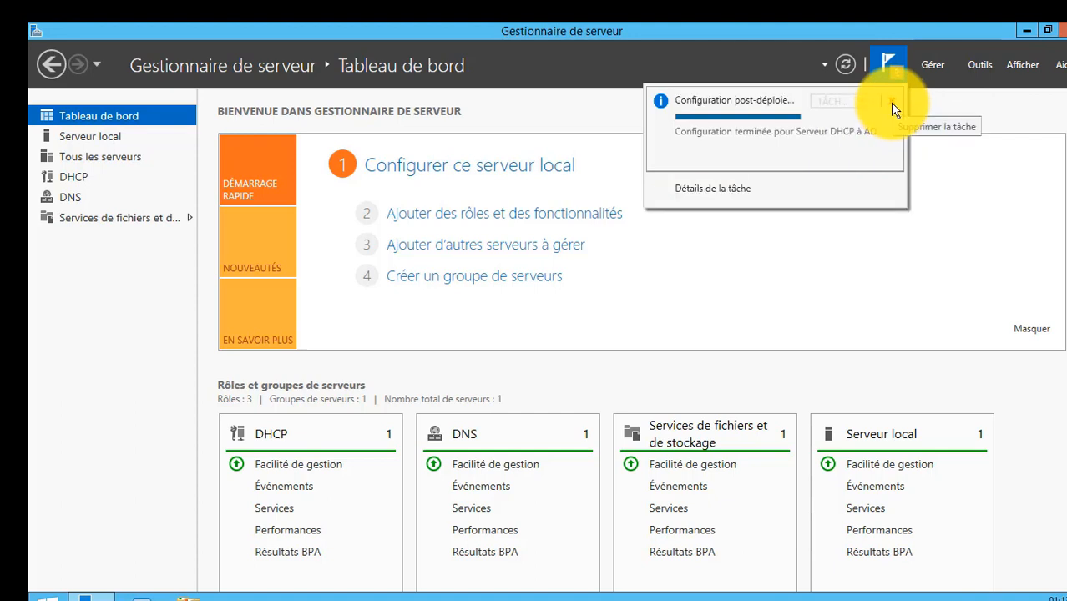
{"action": "left_click", "coordinate": [889, 102]}
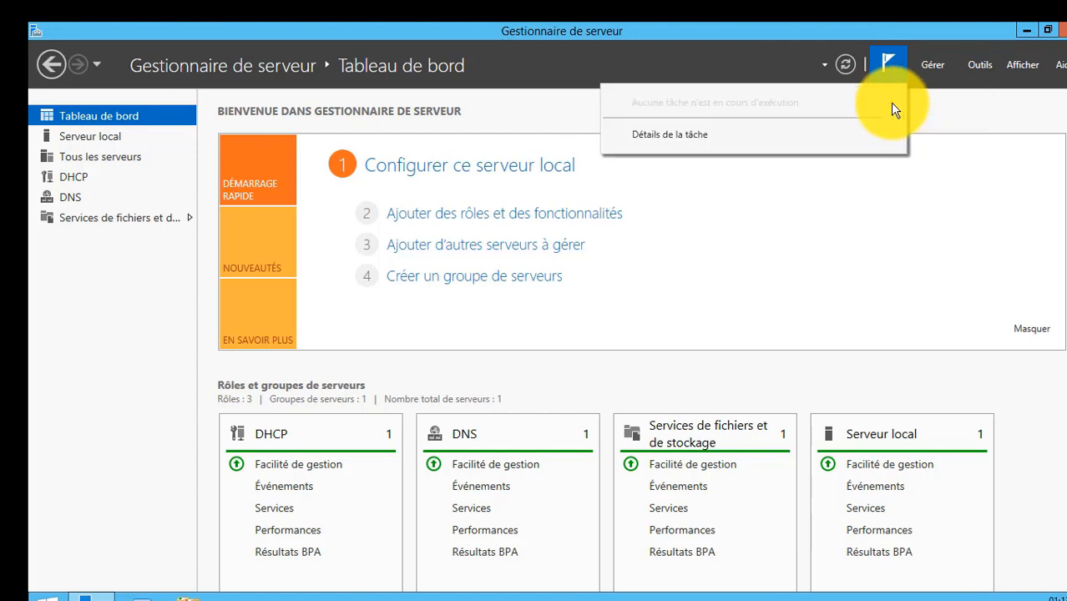
{"action": "left_click", "coordinate": [981, 65]}
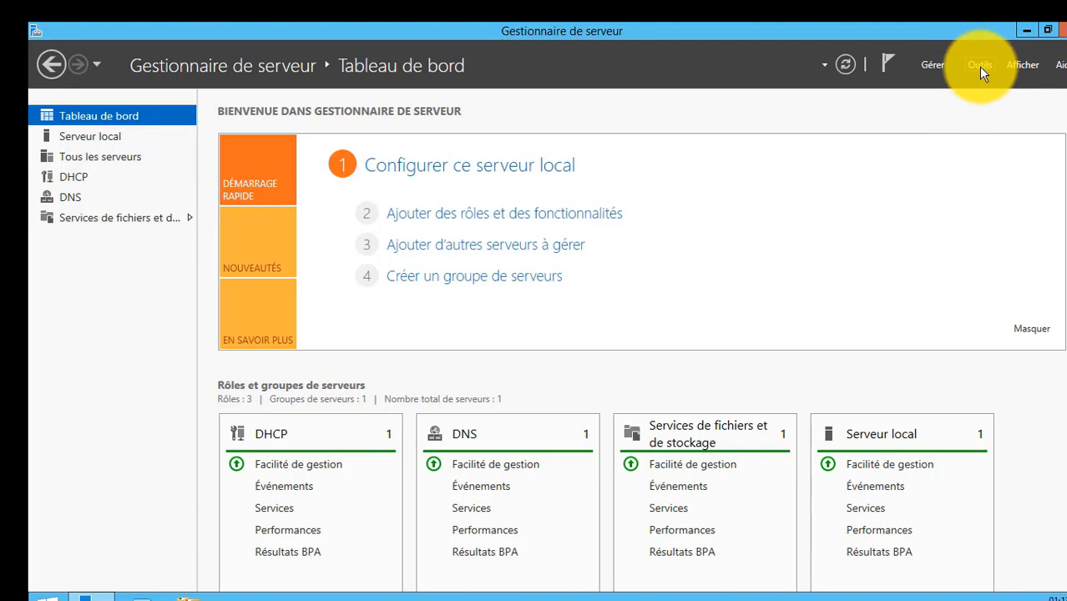
Open the Services console and restart the Client DHCP service along with its dependent services.
{"action": "left_click", "coordinate": [978, 66]}
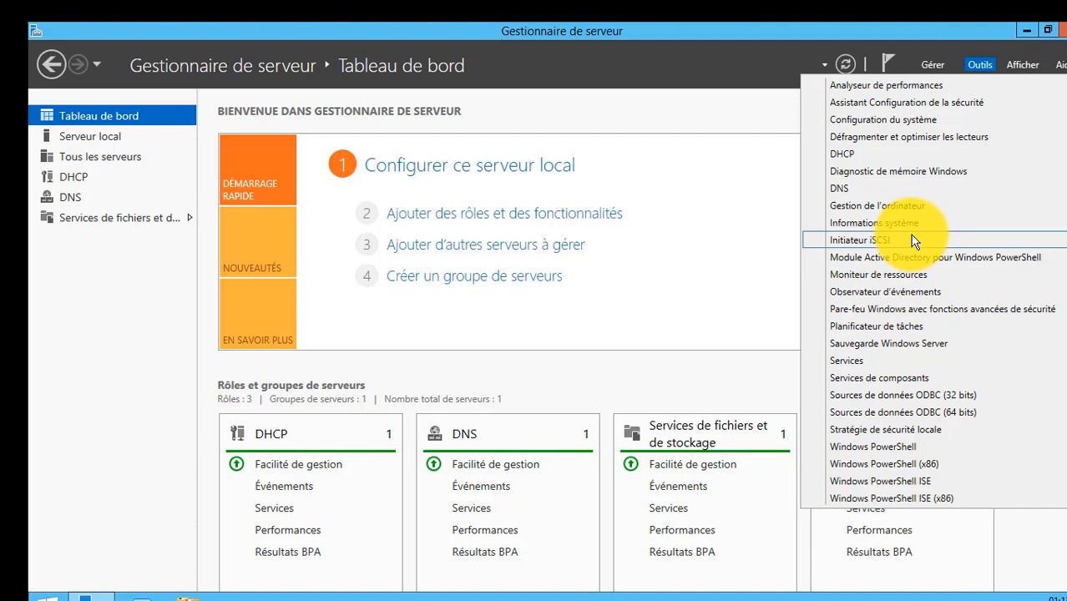
{"action": "left_click", "coordinate": [906, 361]}
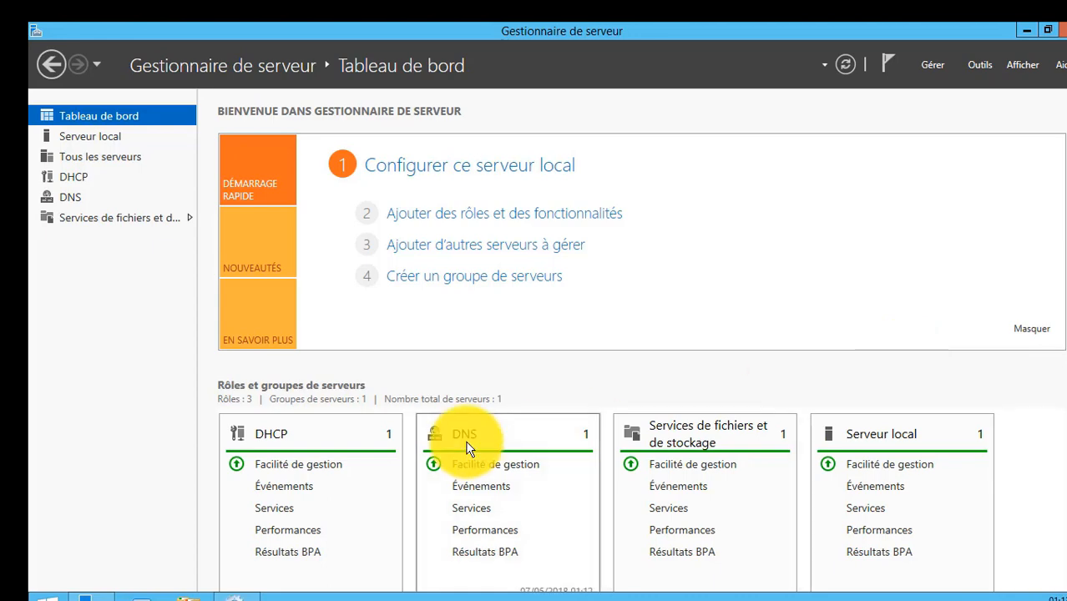
{"action": "left_click", "coordinate": [236, 596]}
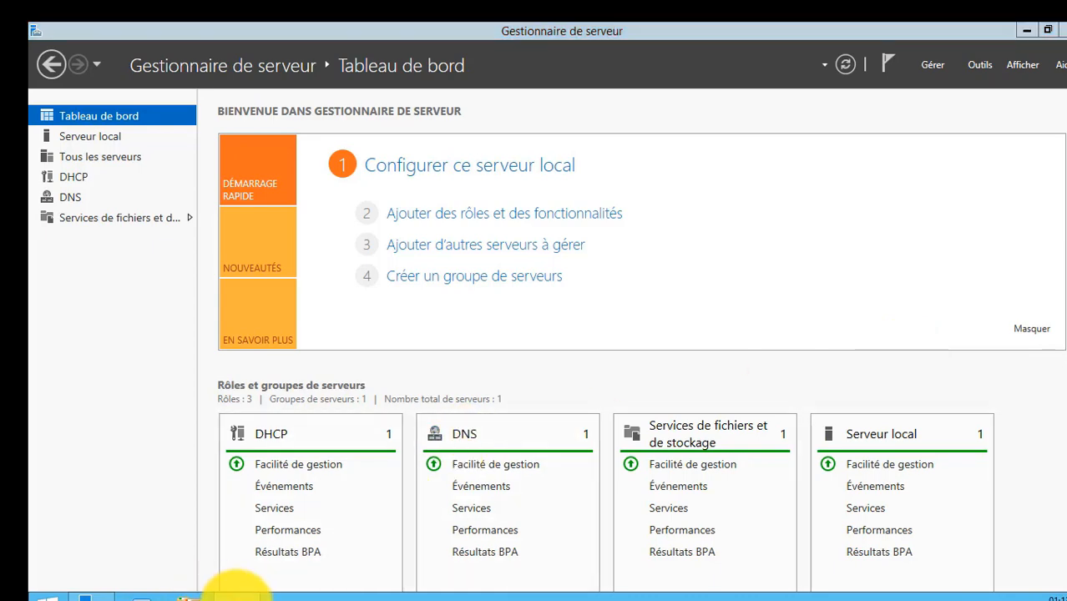
{"action": "left_click", "coordinate": [387, 371]}
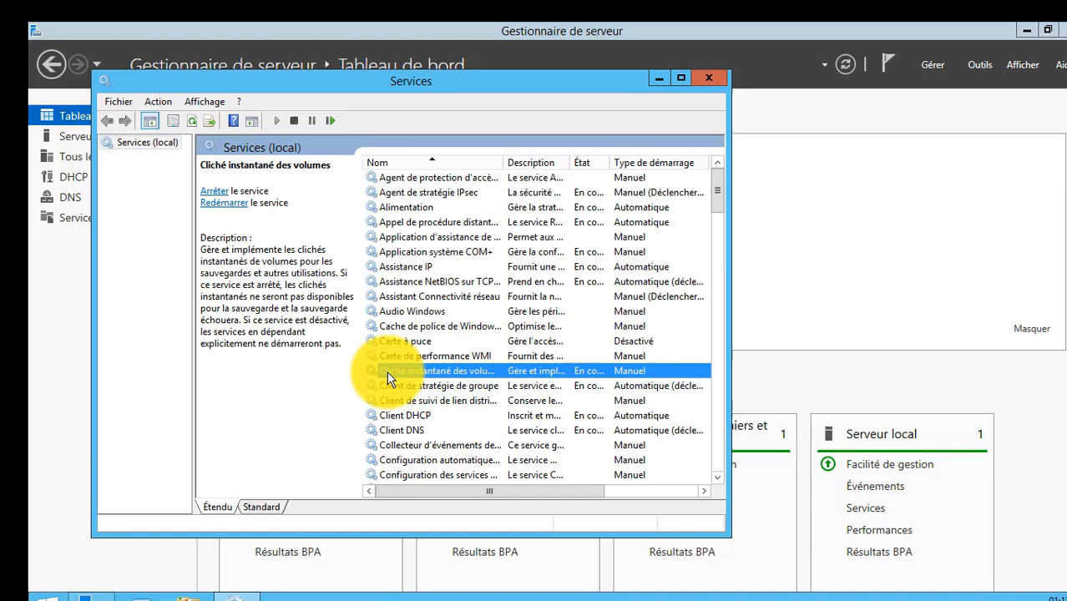
{"action": "left_click", "coordinate": [416, 415]}
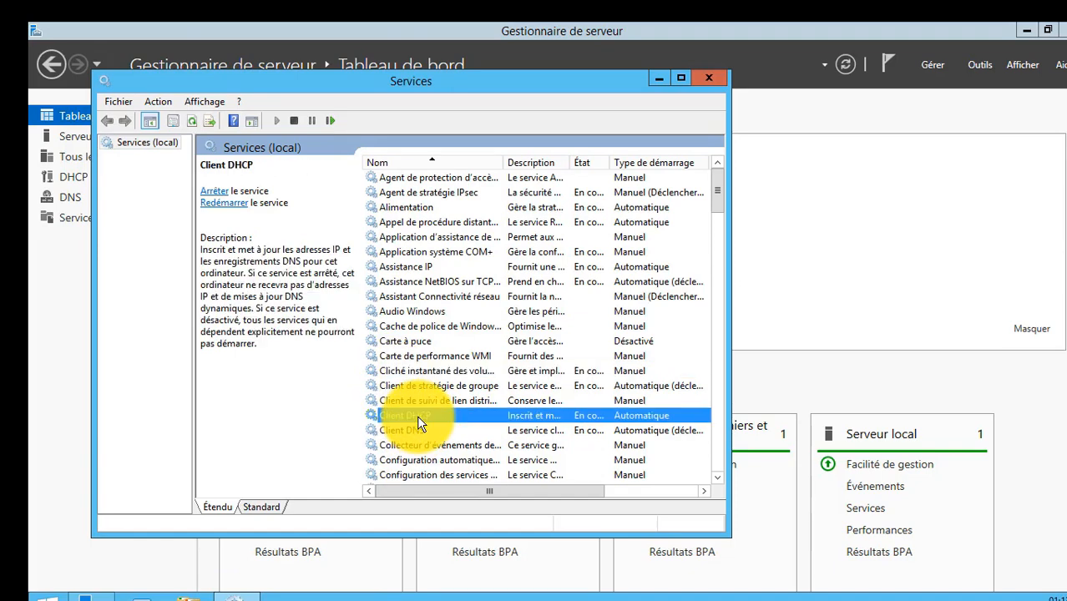
{"action": "left_click", "coordinate": [238, 203]}
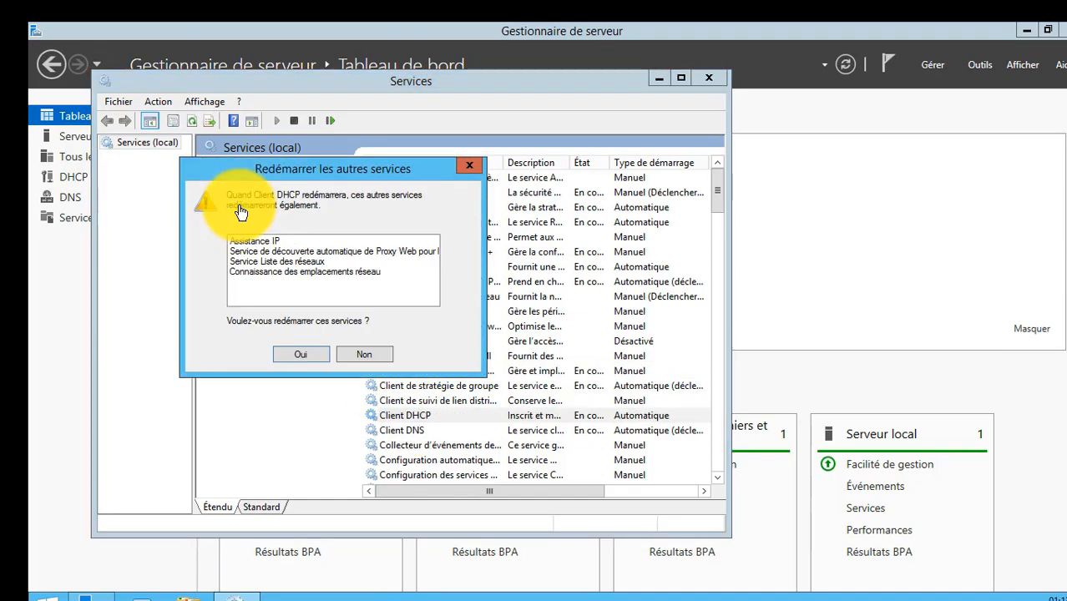
{"action": "left_click", "coordinate": [301, 354]}
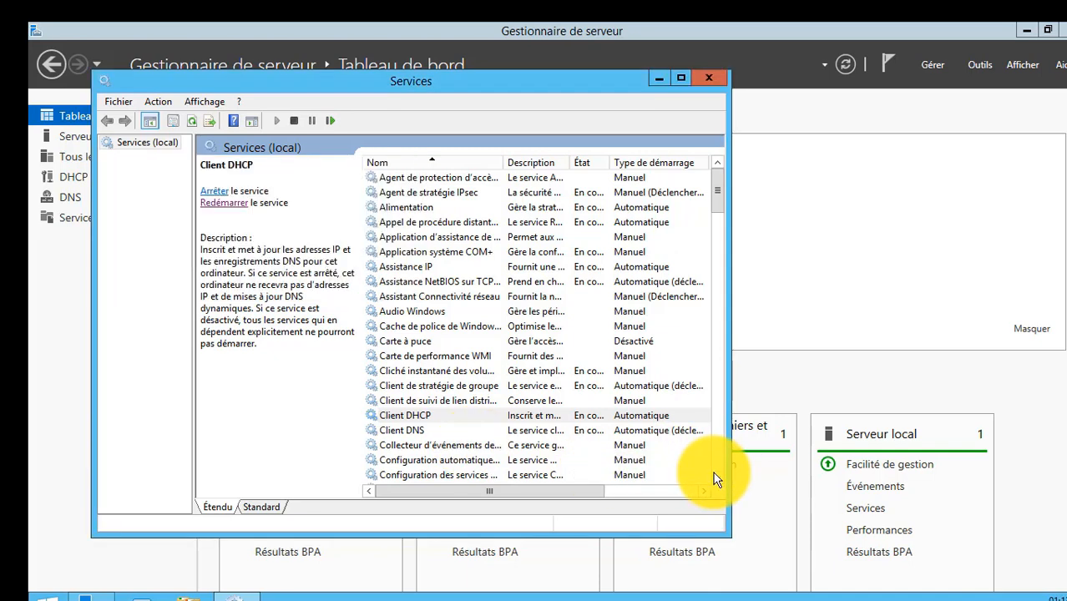
Find the Serveur DHCP service in the services list and stop it.
{"action": "left_click", "coordinate": [714, 474]}
{"action": "left_click", "coordinate": [456, 404]}
{"action": "key", "text": "s"}
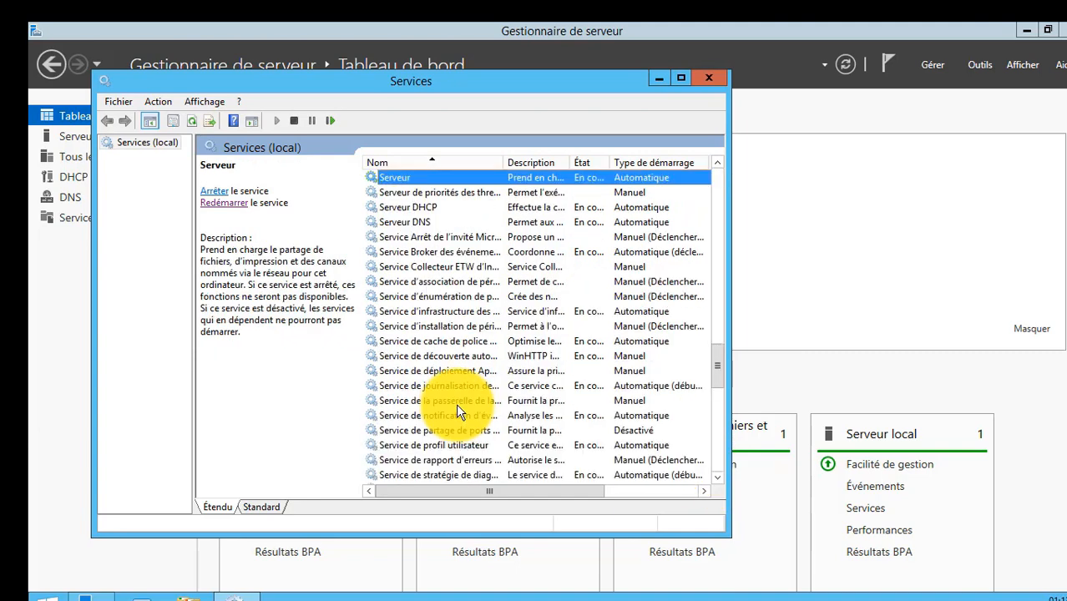
{"action": "left_click", "coordinate": [397, 207]}
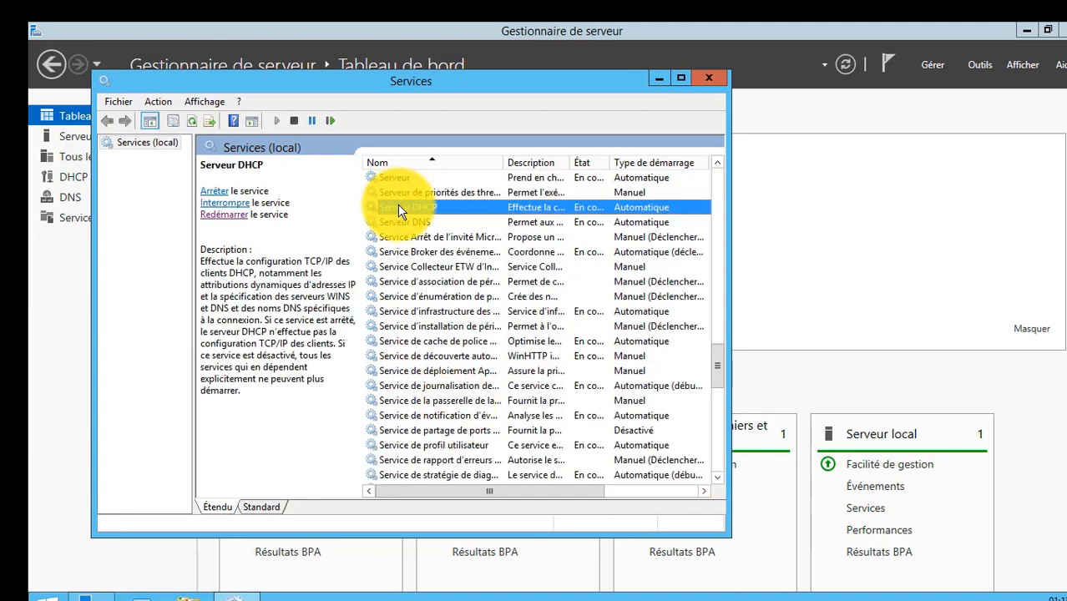
{"action": "left_click", "coordinate": [213, 191]}
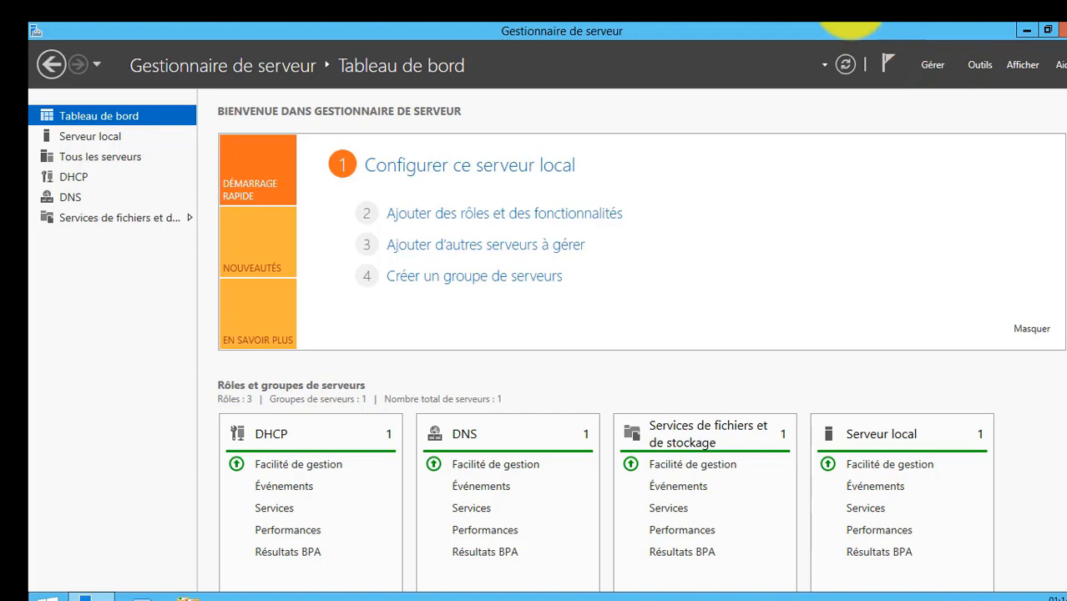
Switch to the DNS1 virtual machine and unlock its administrator session with the account password.
{"action": "mouse_move", "coordinate": [716, 27]}
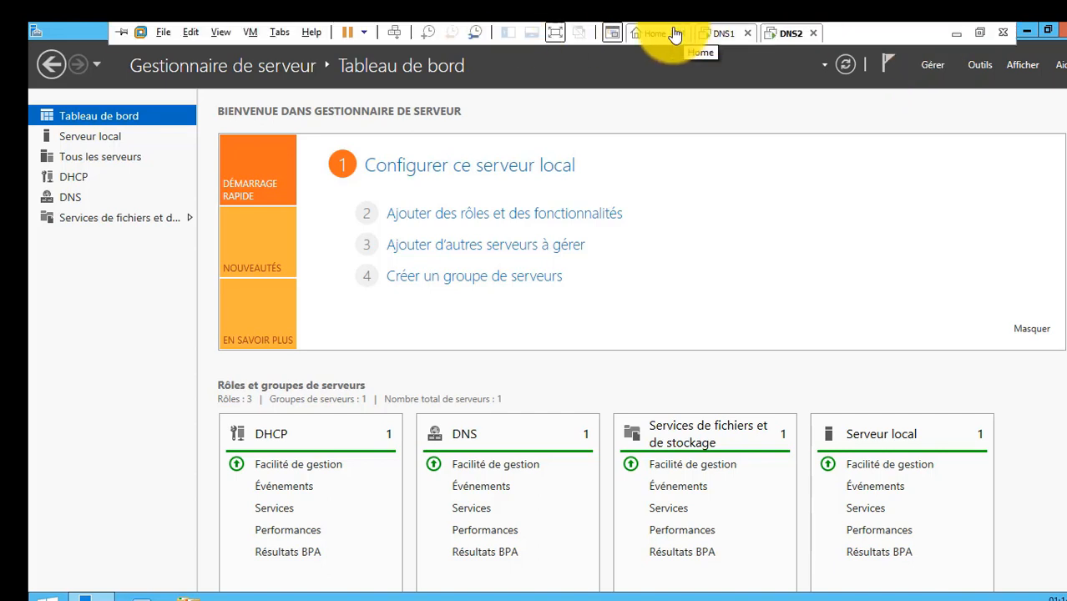
{"action": "left_click", "coordinate": [716, 33]}
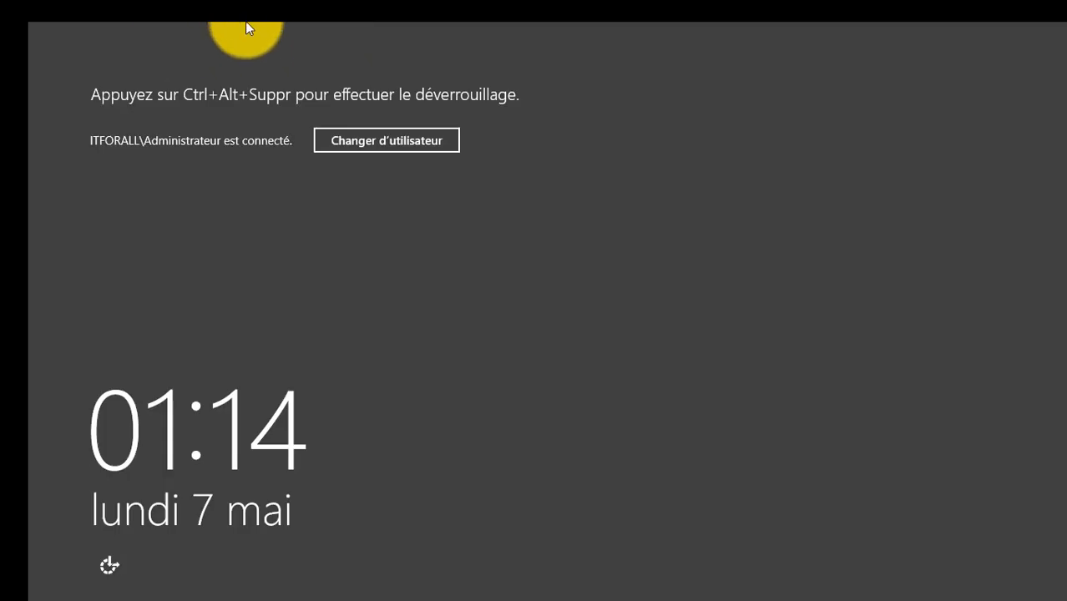
{"action": "left_click", "coordinate": [246, 25]}
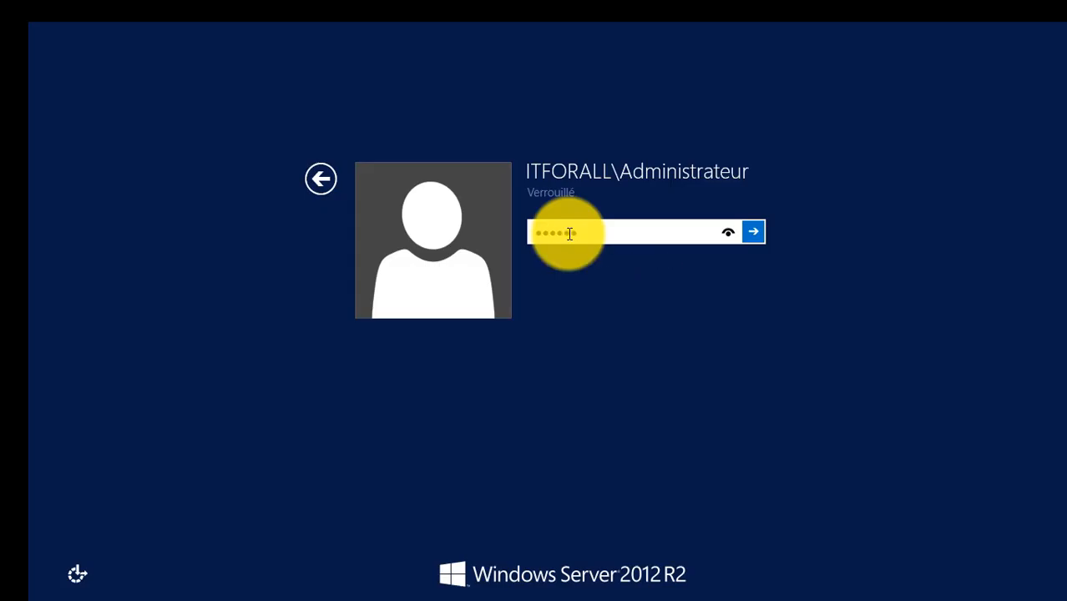
{"action": "type", "text": "*****"}
{"action": "key", "text": "Return"}
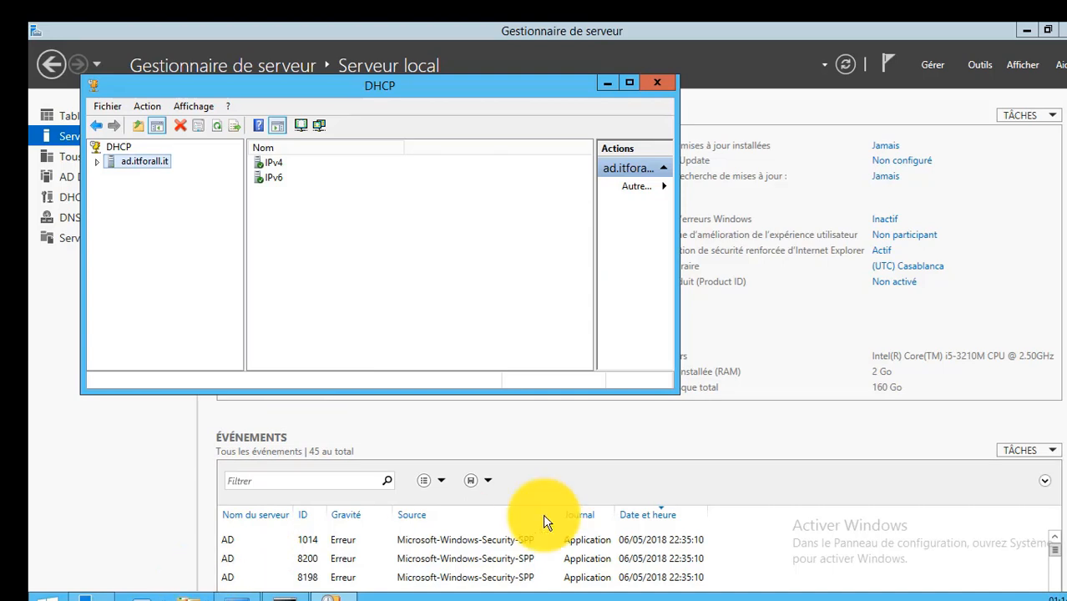
Open Utilisateurs et ordinateurs Active Directory and display the properties of the Administrateurs DHCP group in Users.
{"action": "left_click", "coordinate": [976, 66]}
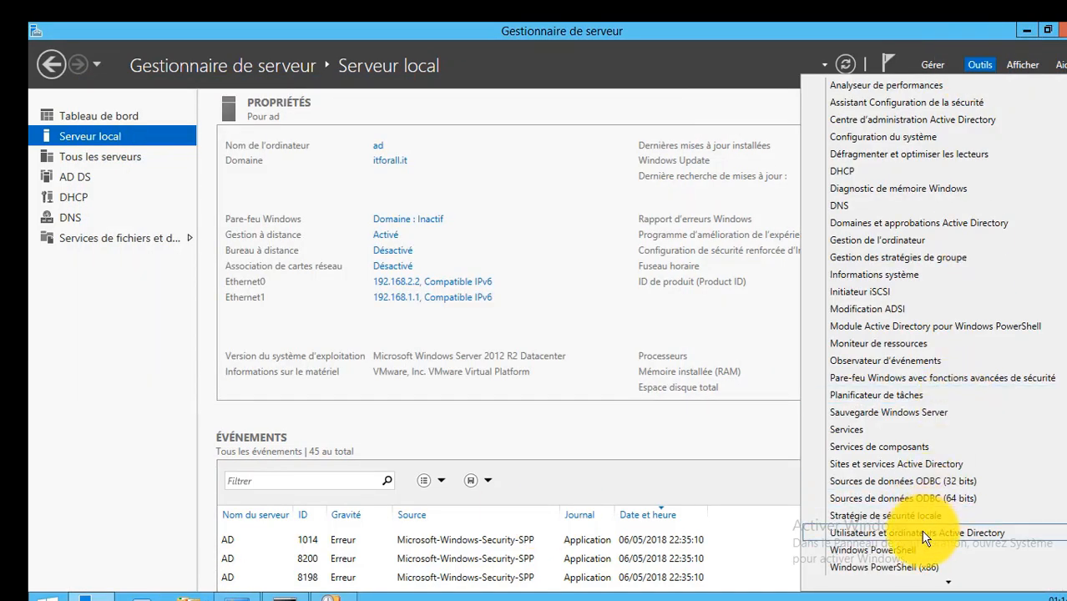
{"action": "left_click", "coordinate": [923, 533]}
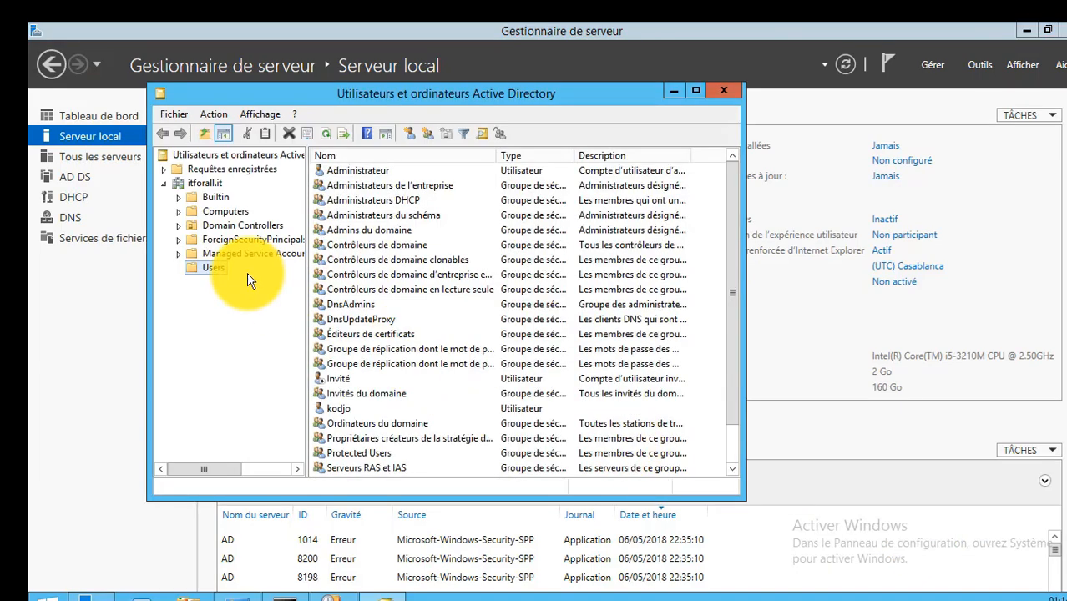
{"action": "left_click", "coordinate": [422, 201]}
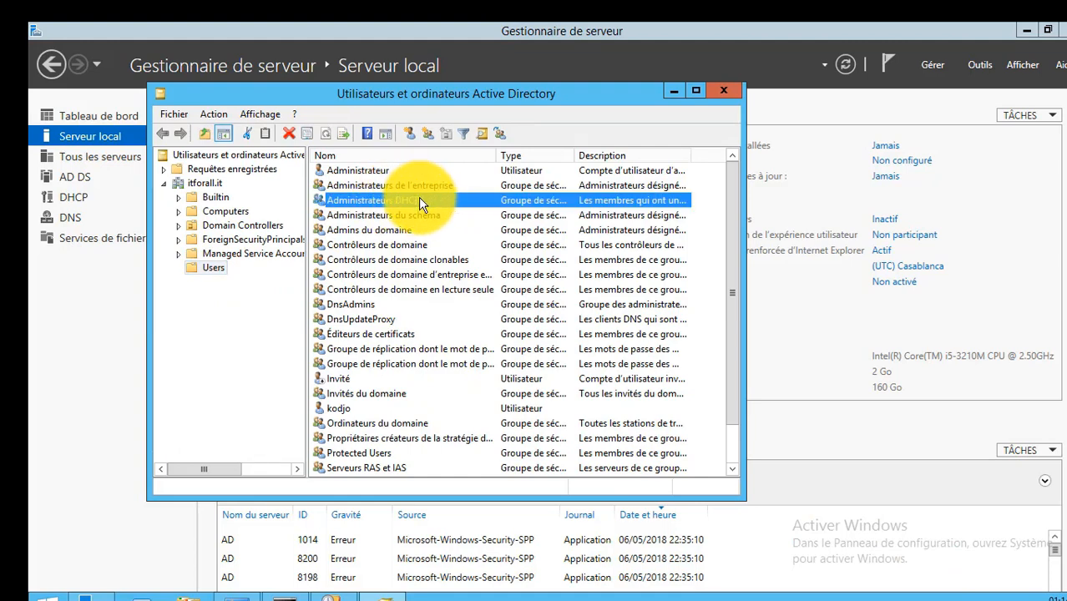
{"action": "double_click", "coordinate": [418, 200]}
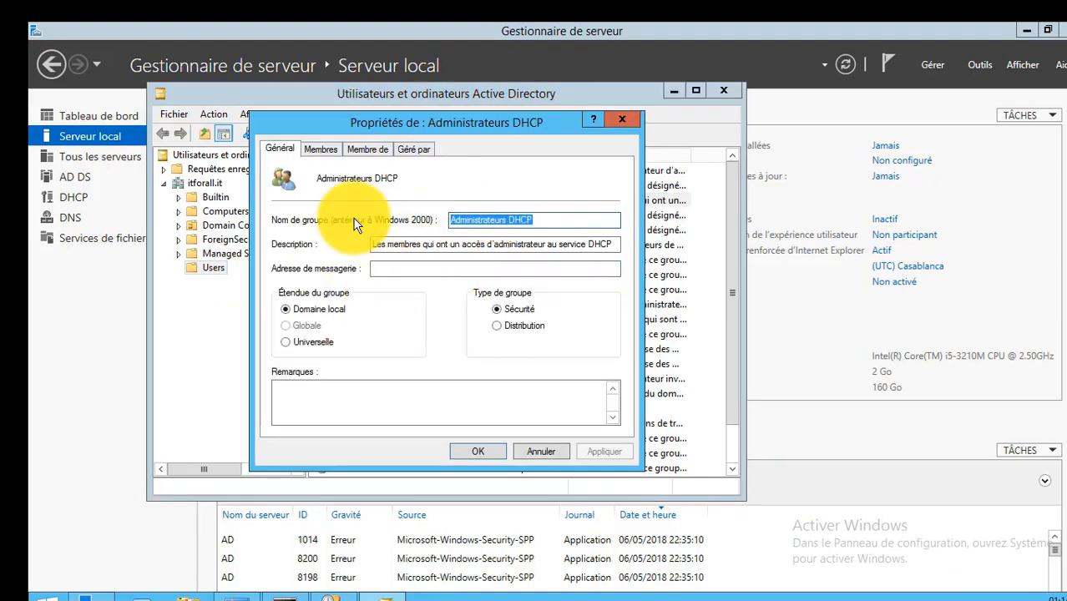
Review the members, group memberships and manager of the Administrateurs DHCP group, and close Utilisateurs et ordinateurs Active Directory without changes.
{"action": "left_click", "coordinate": [324, 151]}
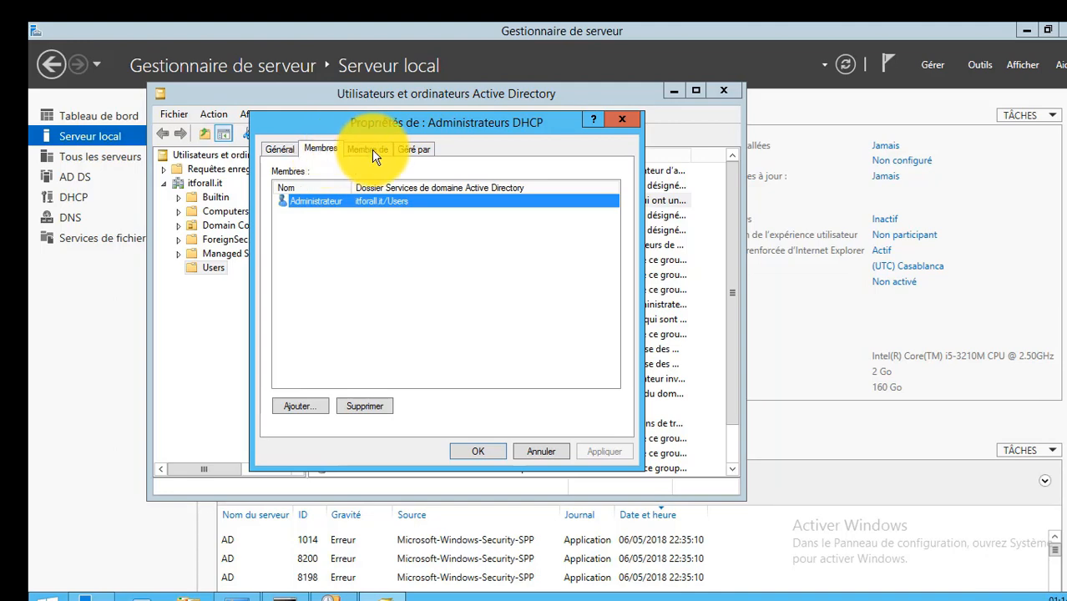
{"action": "left_click", "coordinate": [361, 151]}
{"action": "left_click", "coordinate": [412, 155]}
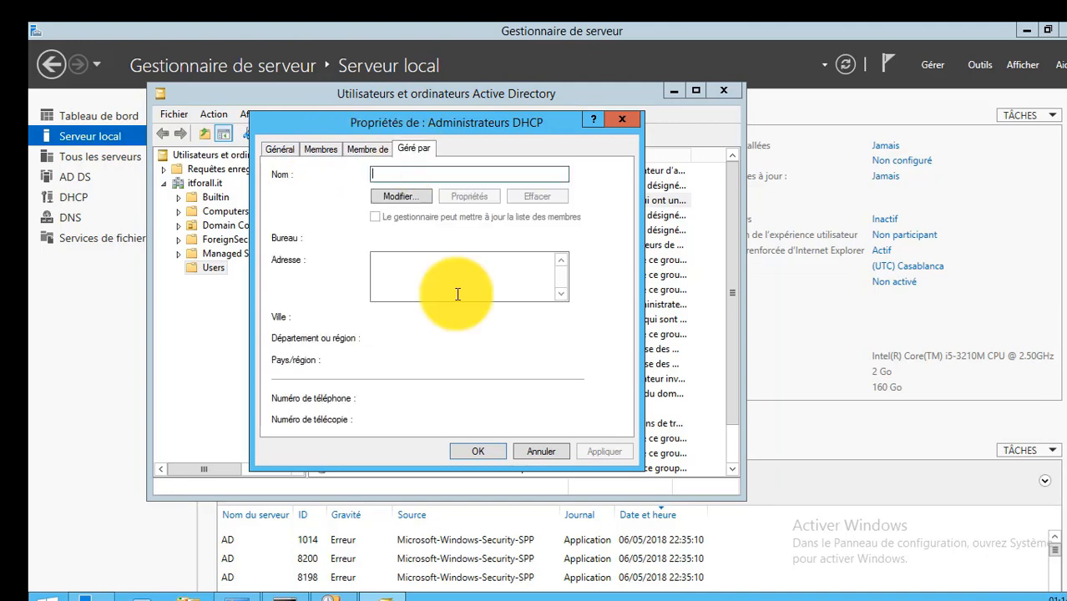
{"action": "left_click", "coordinate": [537, 451]}
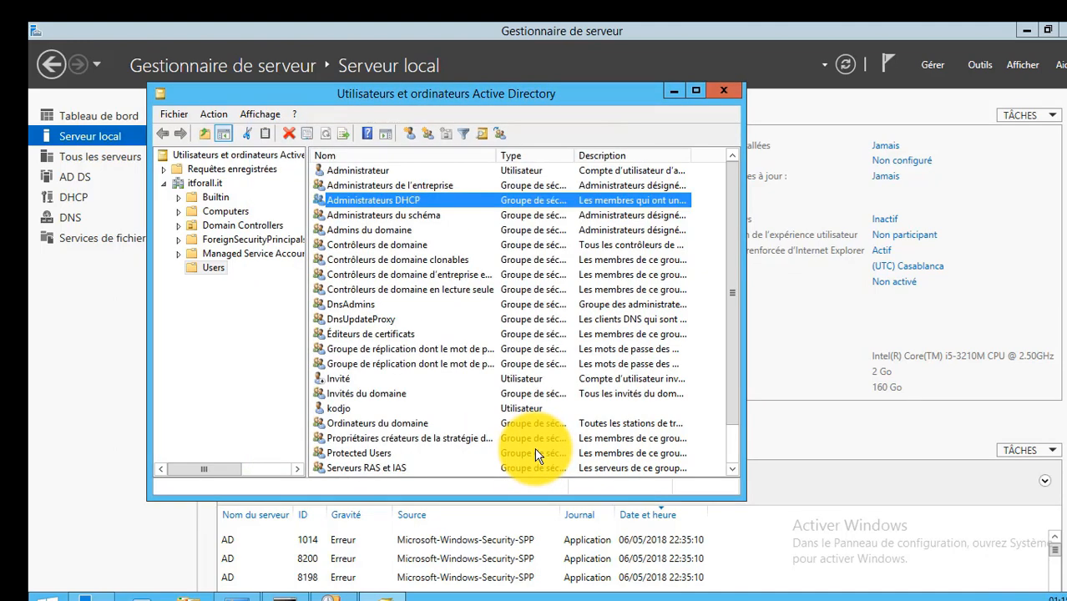
{"action": "left_click", "coordinate": [724, 94]}
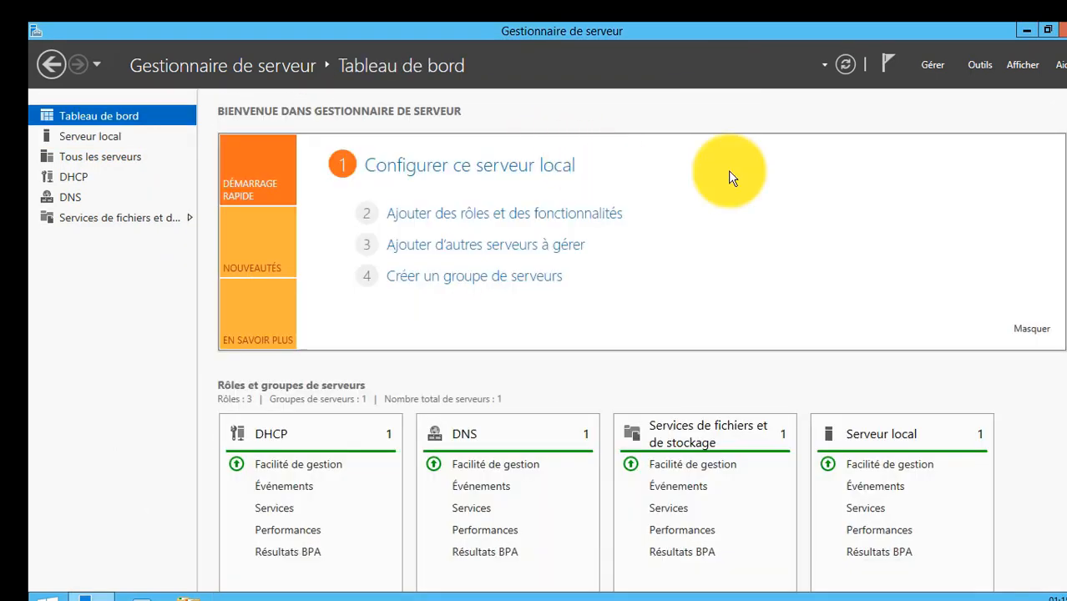
Open the DHCP console, maximize it and expand the ad server to display its IPv4 and IPv6 nodes.
{"action": "left_click", "coordinate": [982, 65]}
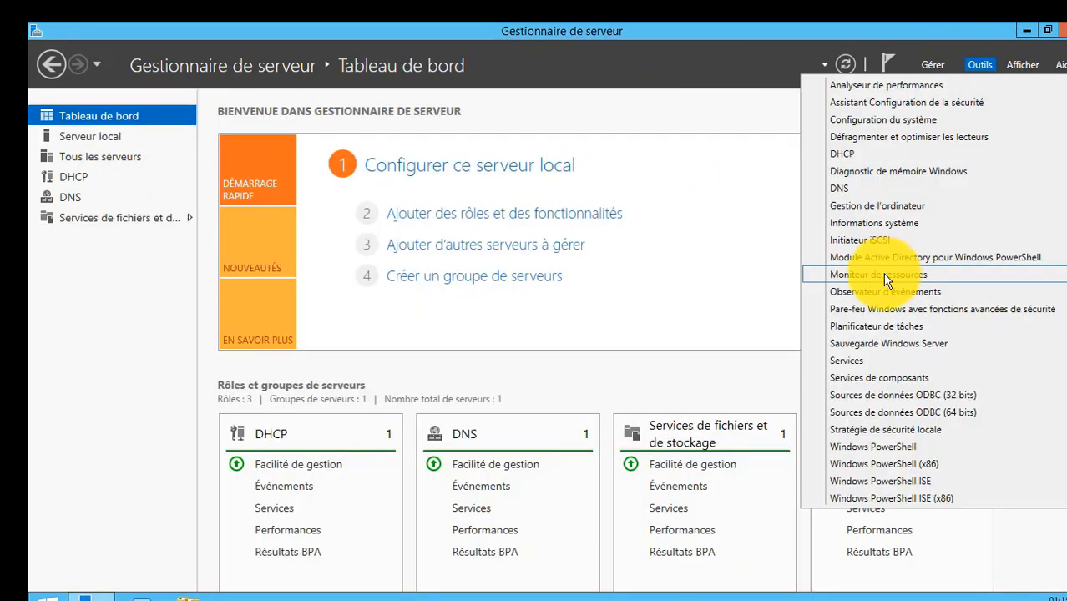
{"action": "left_click", "coordinate": [869, 157]}
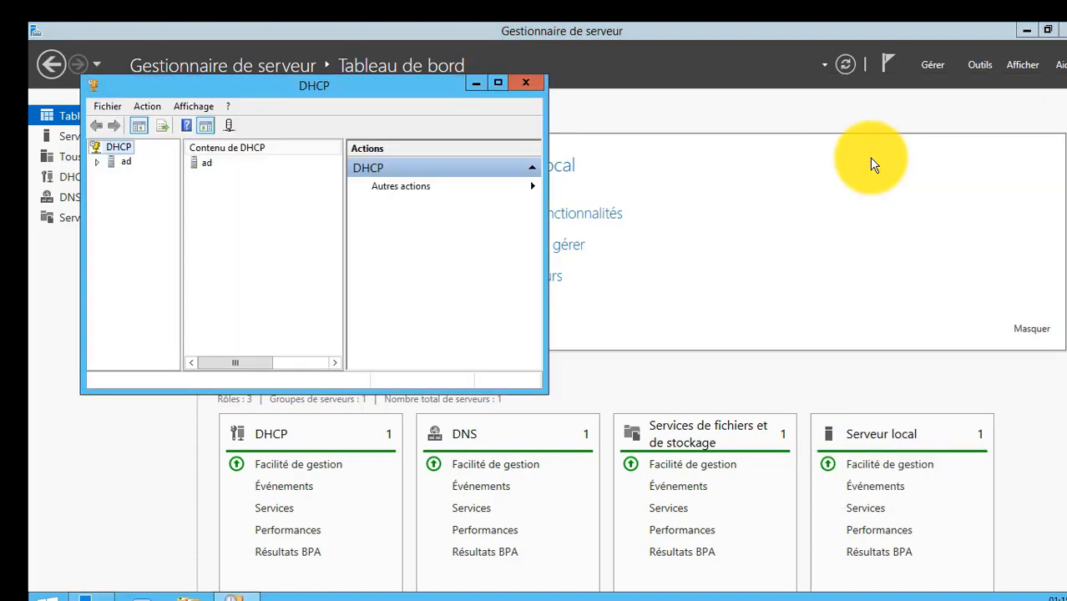
{"action": "left_click", "coordinate": [498, 83]}
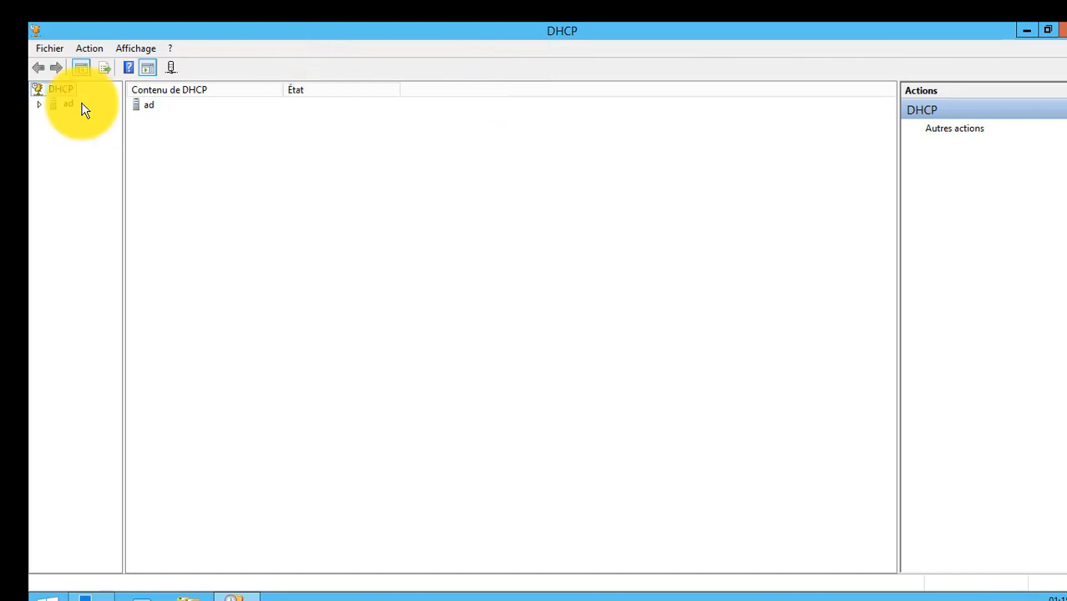
{"action": "left_click", "coordinate": [40, 105]}
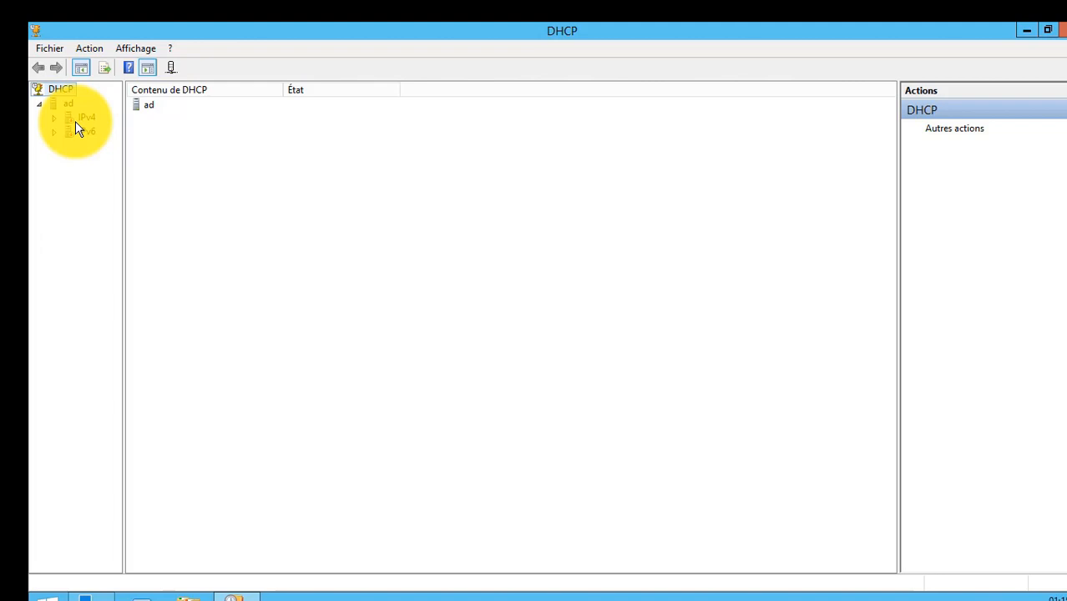
Start a new scope under the ad server's IPv4 node and name it service-comptabilite.
{"action": "right_click", "coordinate": [76, 121]}
{"action": "left_click", "coordinate": [141, 147]}
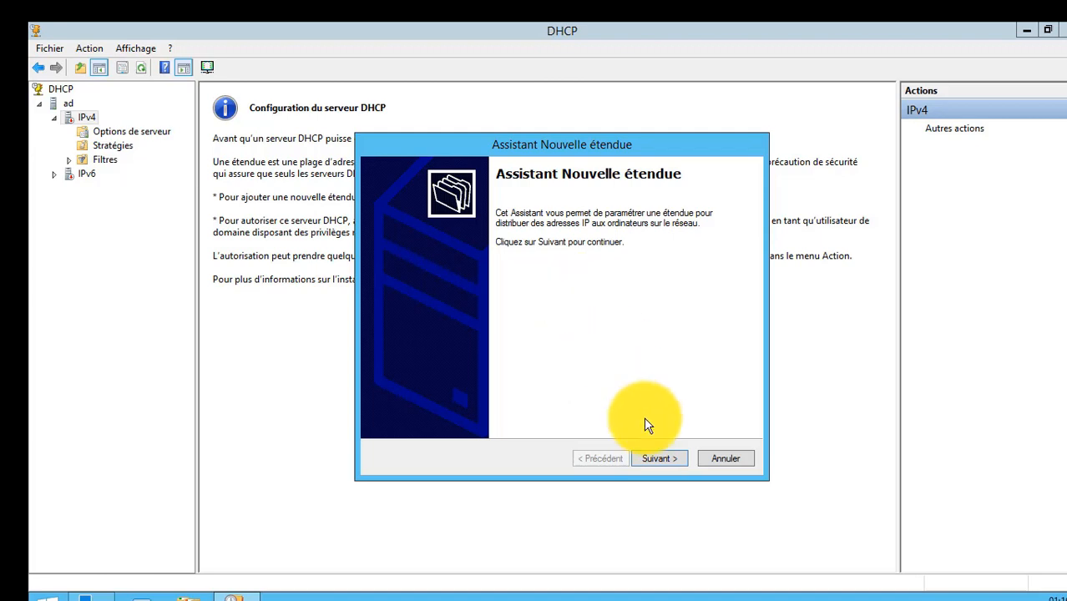
{"action": "left_click", "coordinate": [658, 457]}
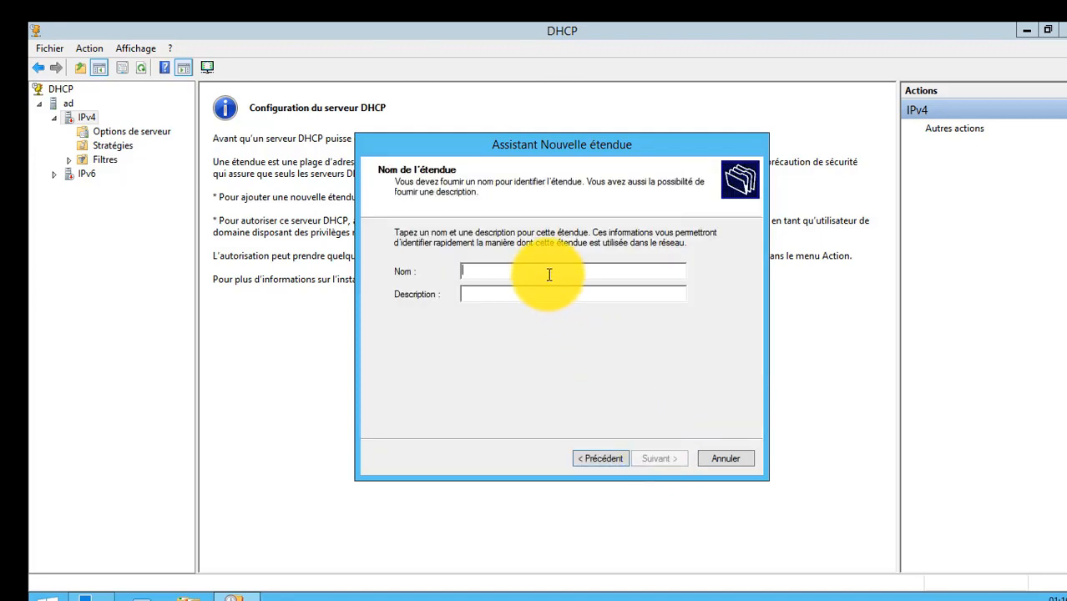
{"action": "type", "text": "service"}
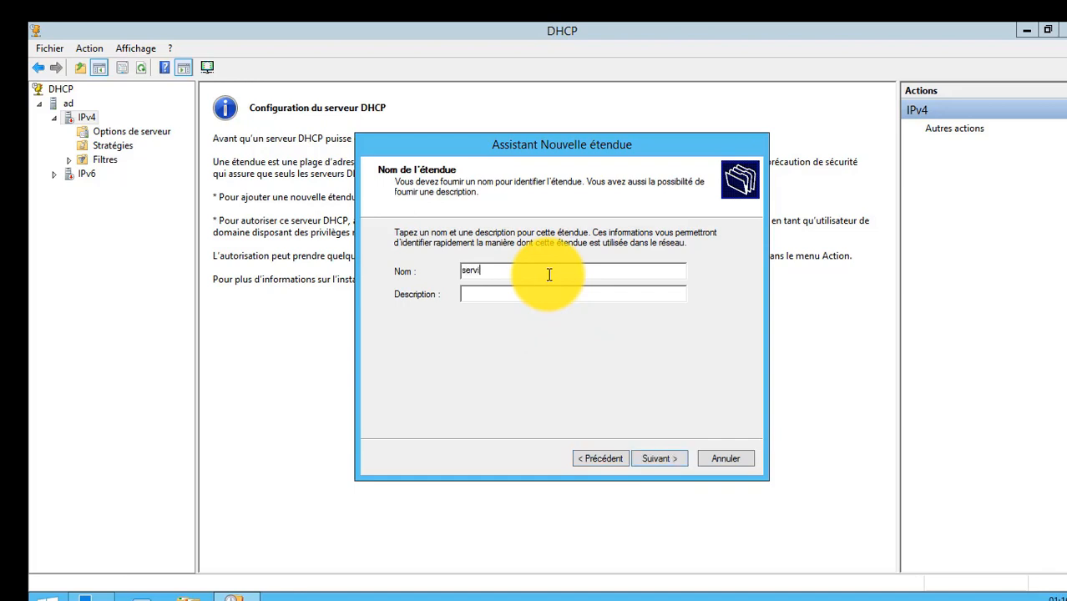
{"action": "key", "text": "BackSpace"}
{"action": "key", "text": "BackSpace"}
{"action": "key", "text": "BackSpace"}
{"action": "key", "text": "BackSpace"}
{"action": "key", "text": "BackSpace"}
{"action": "key", "text": "BackSpace"}
{"action": "key", "text": "BackSpace"}
{"action": "type", "text": "serv"}
{"action": "type", "text": "ice-comp"}
{"action": "type", "text": "tal"}
{"action": "type", "text": "ilite"}
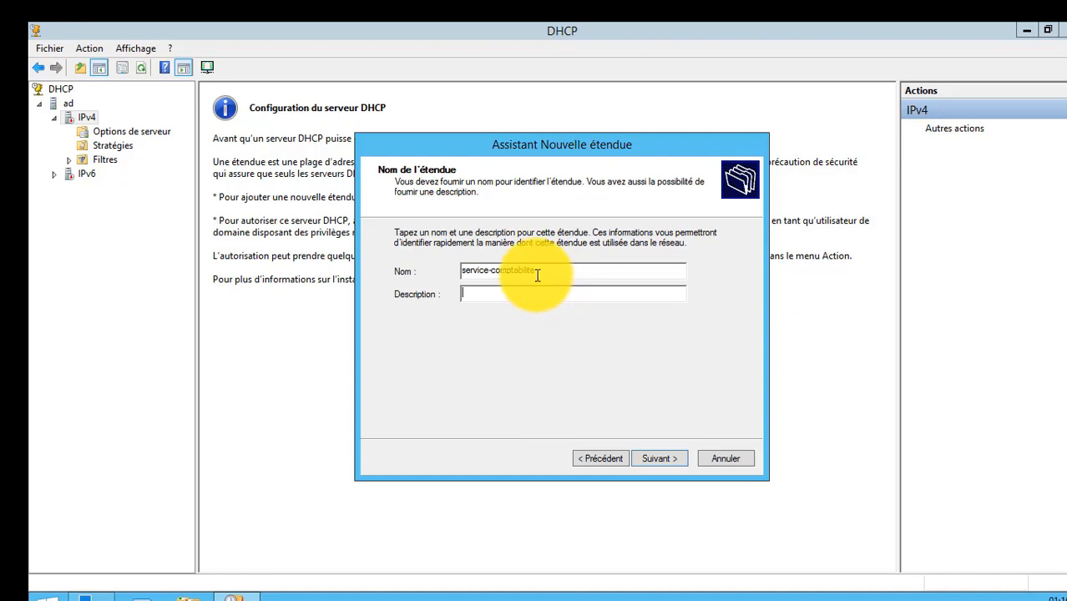
Set the scope's description to "attribue uniquement service-comptabilite" and continue to the IP address range.
{"action": "left_click_drag", "start_coordinate": [536, 270], "coordinate": [454, 272]}
{"action": "key", "text": "ctrl+c"}
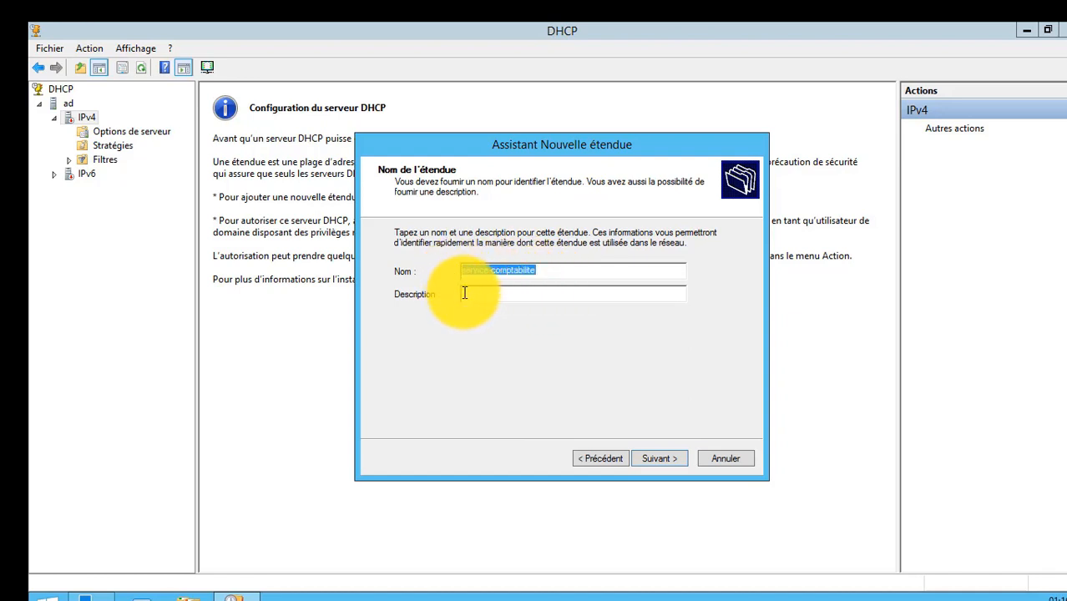
{"action": "left_click", "coordinate": [467, 295]}
{"action": "type", "text": "s"}
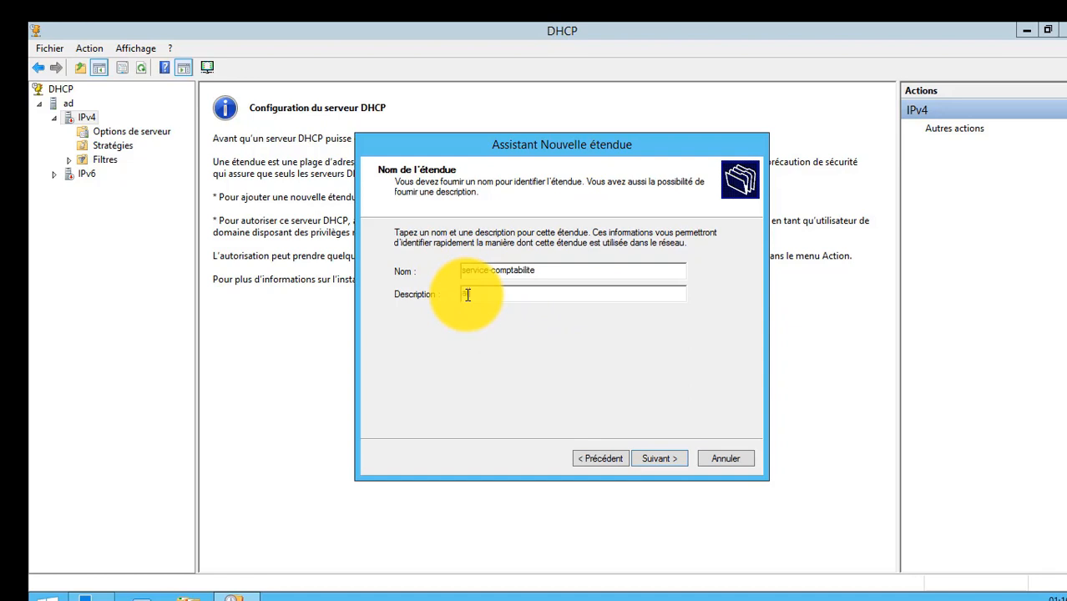
{"action": "type", "text": "ttribue uniquements"}
{"action": "key", "text": "BackSpace"}
{"action": "key", "text": "ctrl+v"}
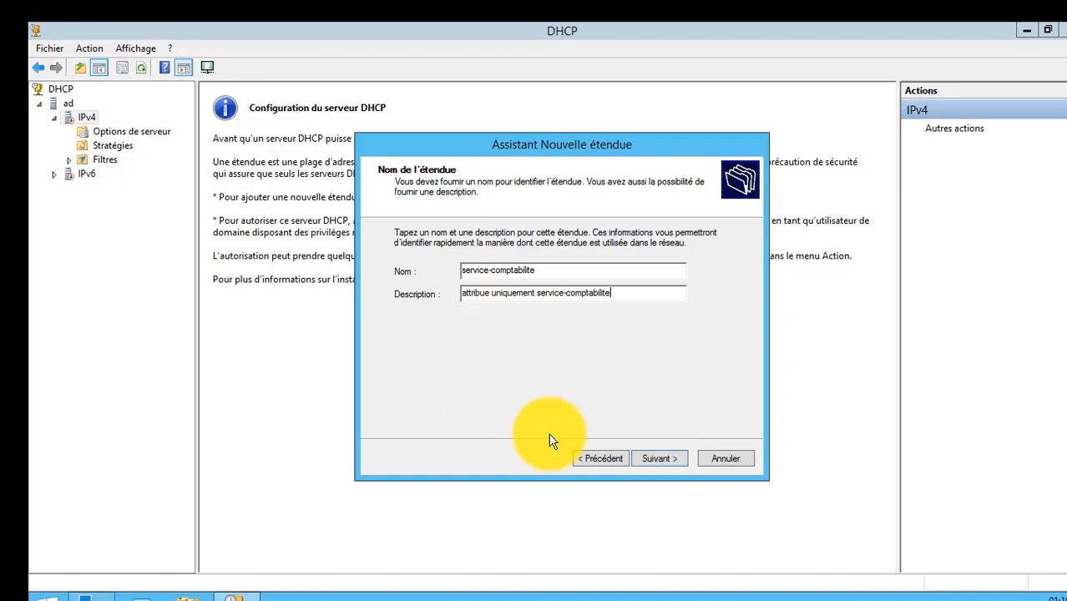
{"action": "left_click", "coordinate": [649, 460]}
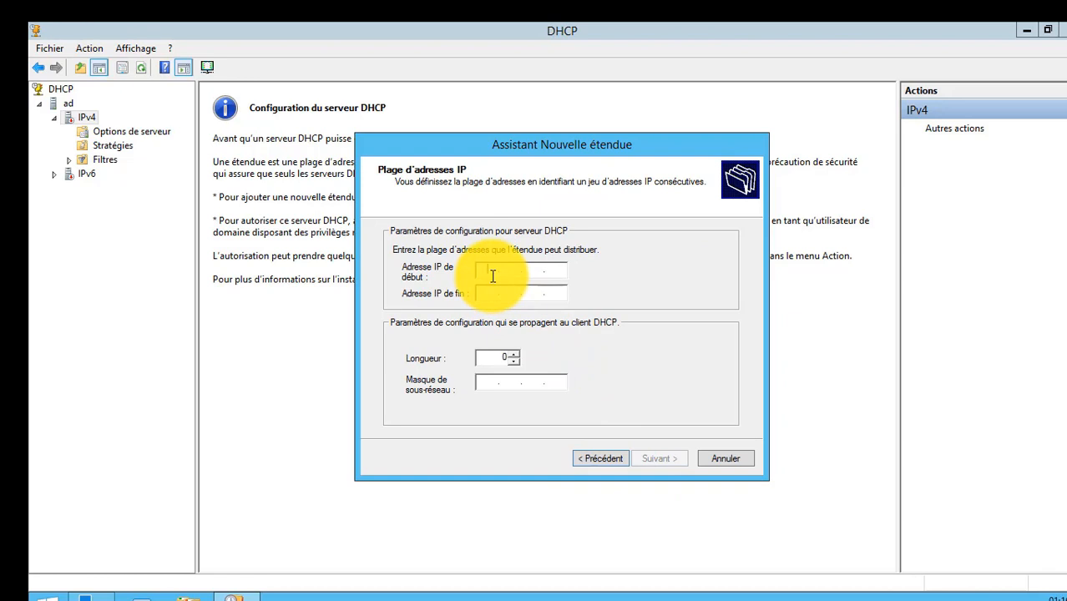
Set the scope's address range from 192.168.2.10 to 192.168.2.20 with the 24-bit subnet mask.
{"action": "type", "text": "192.168.2.10"}
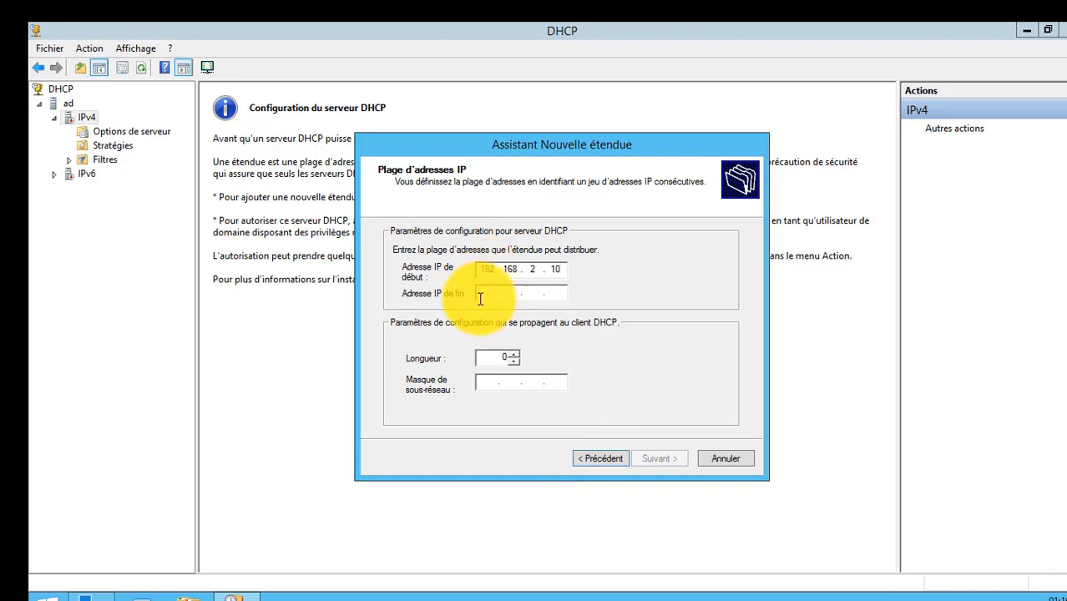
{"action": "left_click", "coordinate": [481, 299]}
{"action": "type", "text": "192."}
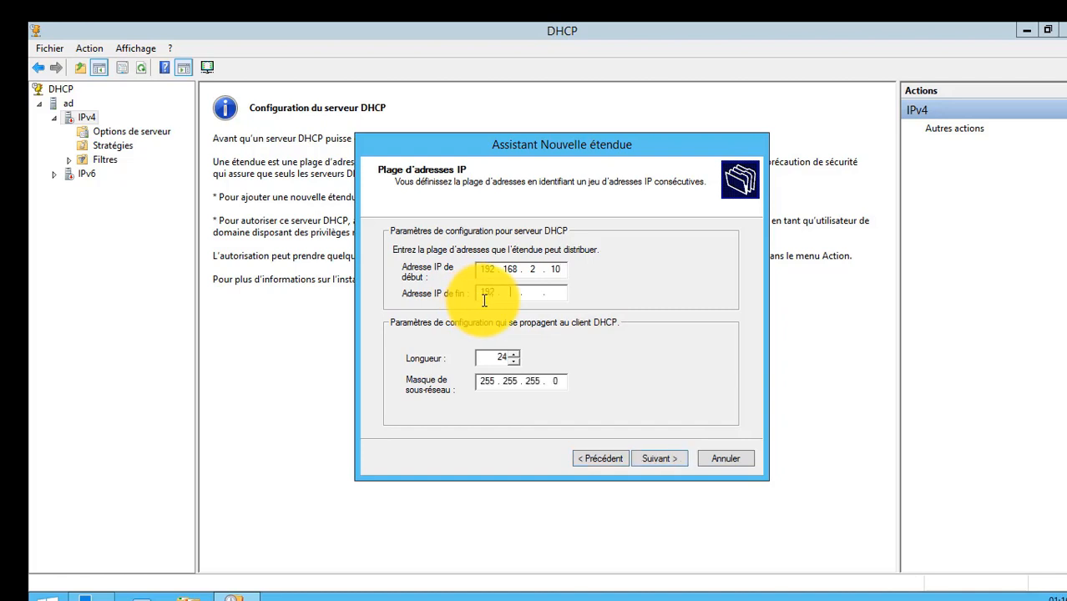
{"action": "type", "text": "168.2.20"}
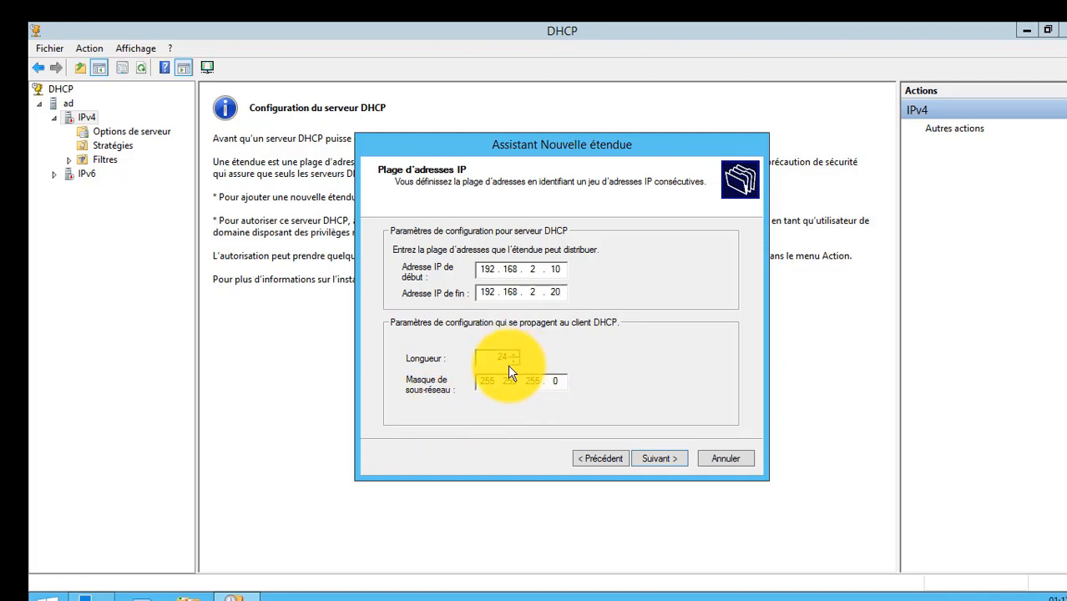
{"action": "left_click", "coordinate": [664, 464]}
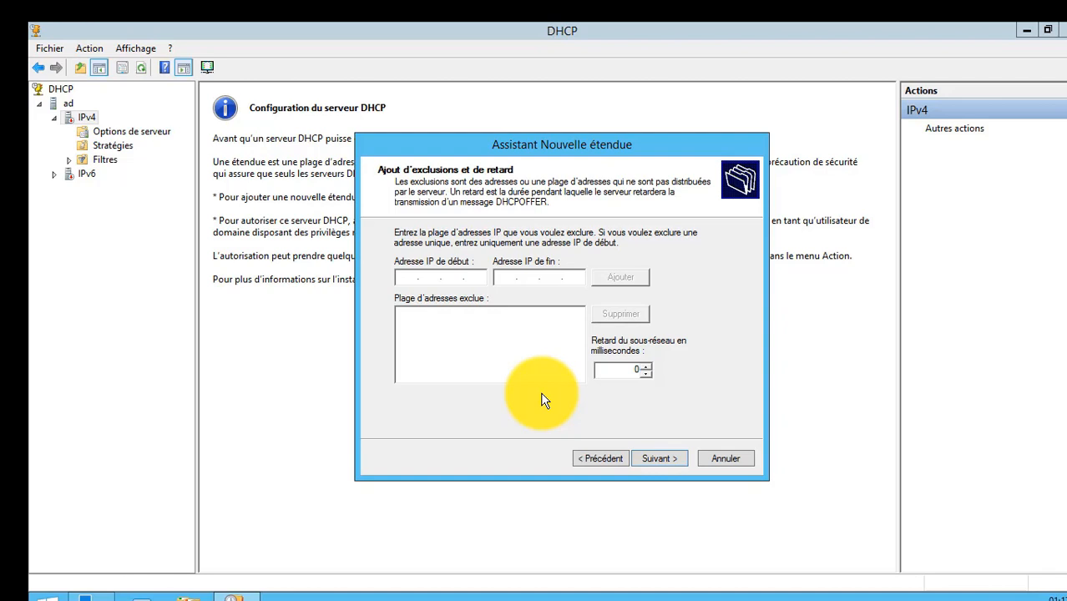
Exclude the address 192.168.2.10 from the scope's distribution range and continue to the lease duration.
{"action": "type", "text": "192.168.2.10"}
{"action": "left_click", "coordinate": [538, 276]}
{"action": "type", "text": "192.168.2.10"}
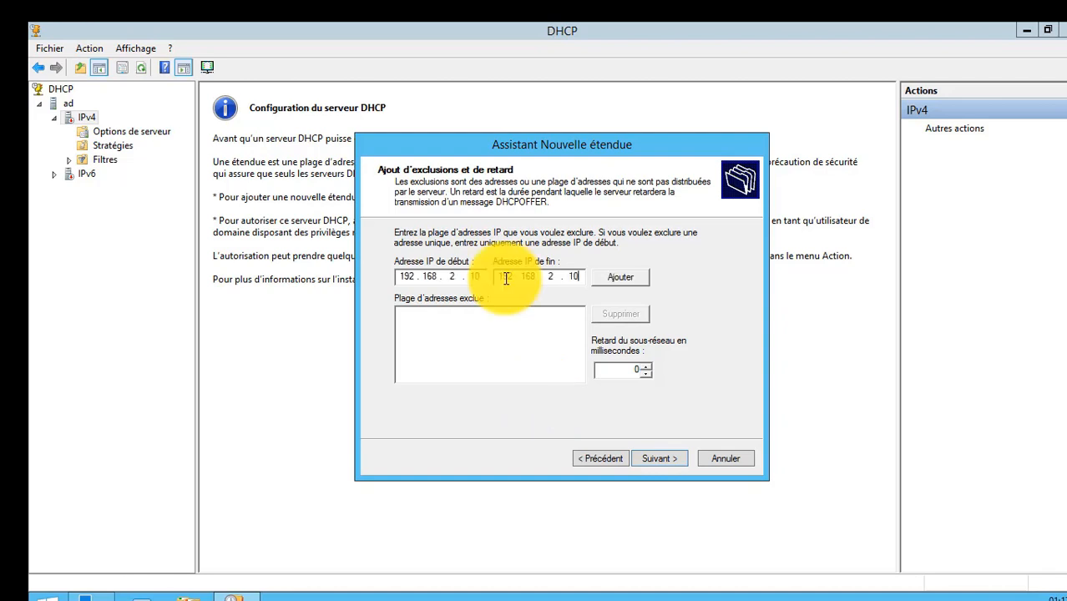
{"action": "left_click", "coordinate": [621, 278]}
{"action": "left_click", "coordinate": [660, 459]}
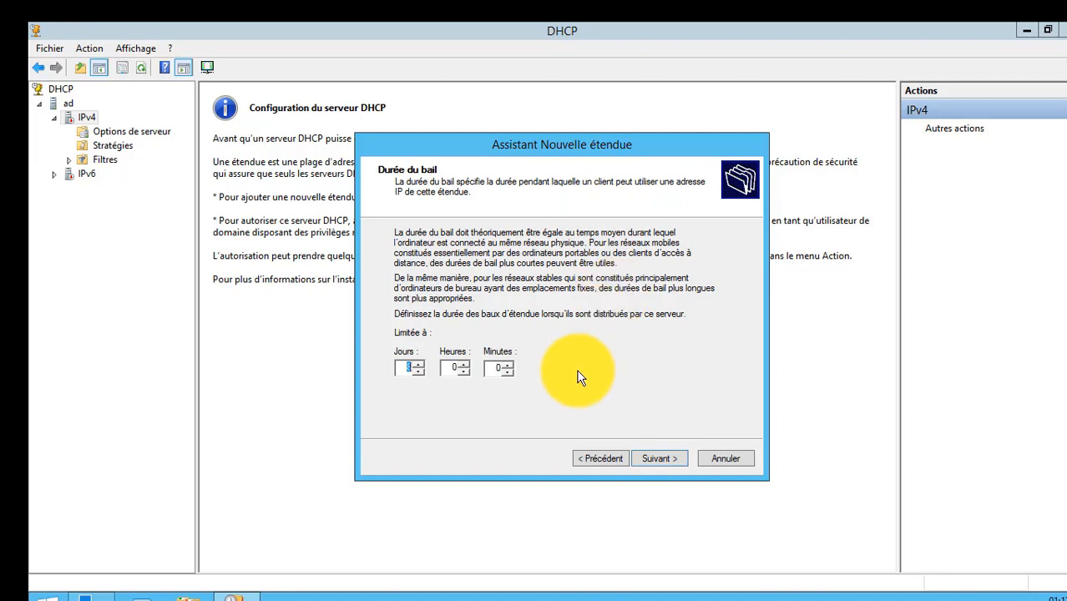
Return to the lease duration to edit its number of days, and proceed with configuring the scope's DHCP options.
{"action": "left_click", "coordinate": [654, 461]}
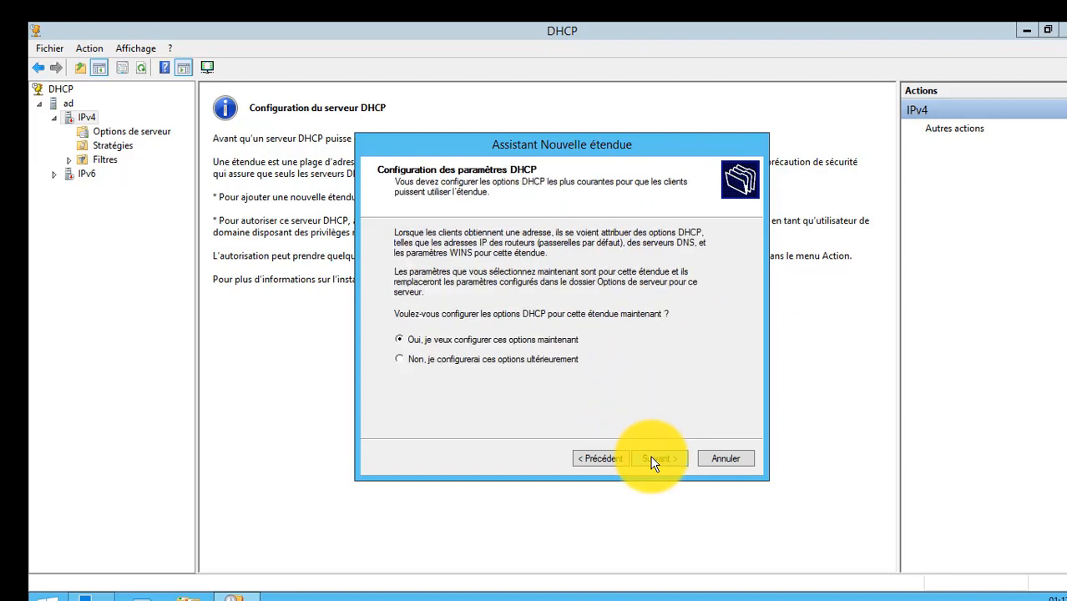
{"action": "left_click", "coordinate": [615, 460]}
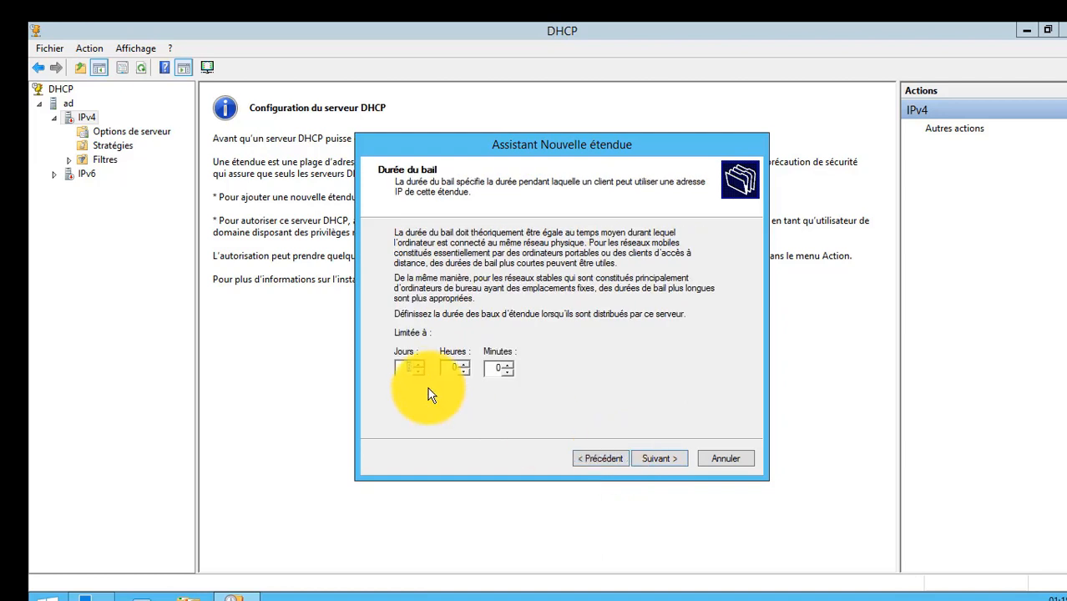
{"action": "key", "text": "BackSpace"}
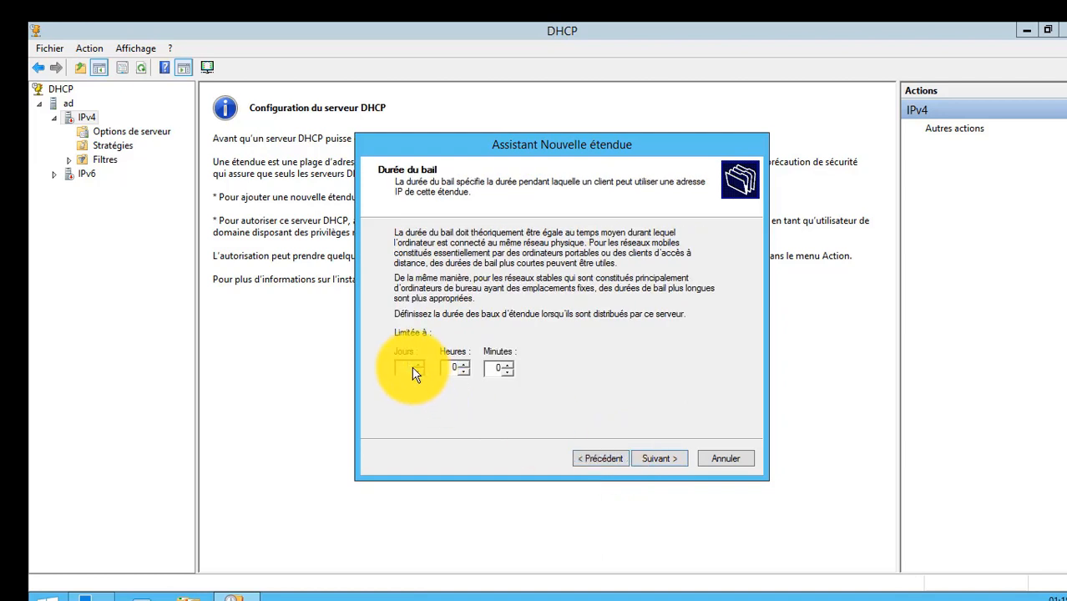
{"action": "left_click", "coordinate": [667, 459]}
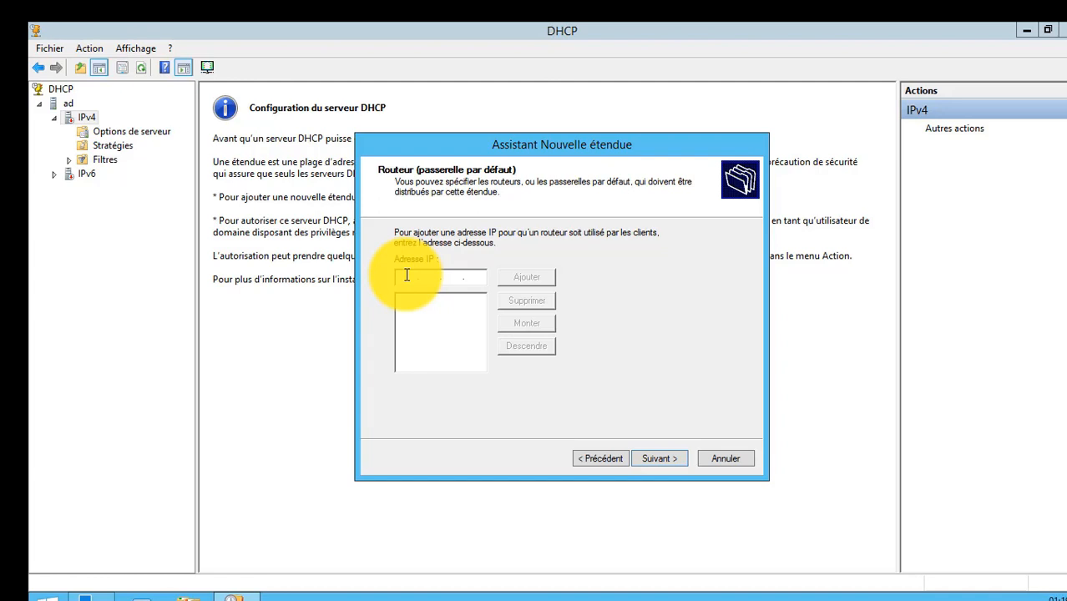
Add 192.168.2.1 as the scope's default gateway and continue to the domain name and DNS servers.
{"action": "type", "text": "192 . 168 . 1 . 1"}
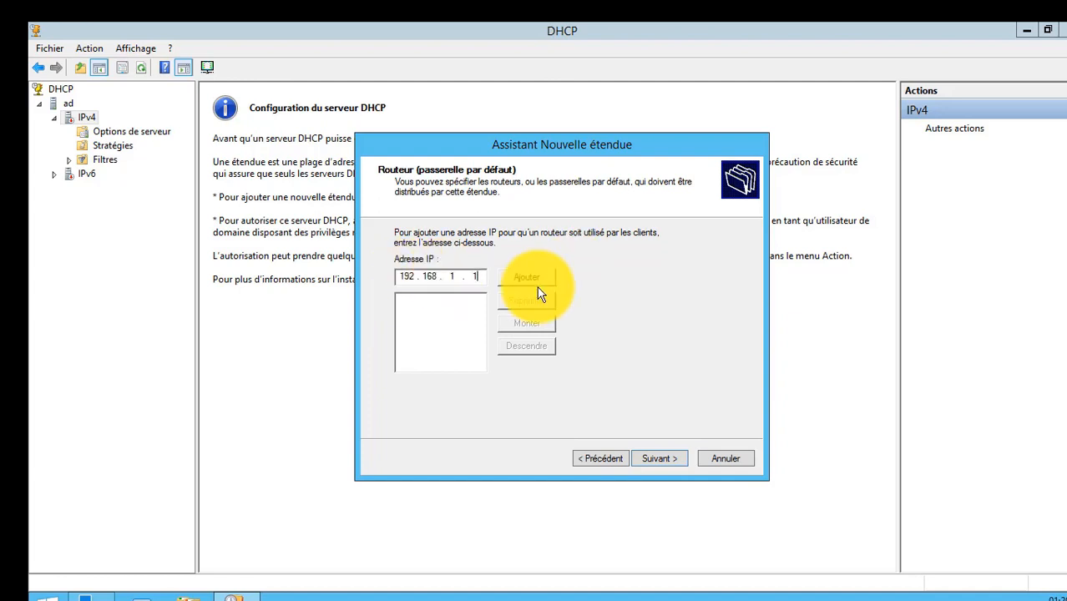
{"action": "key", "text": "BackSpace"}
{"action": "key", "text": "BackSpace"}
{"action": "type", "text": "2.1"}
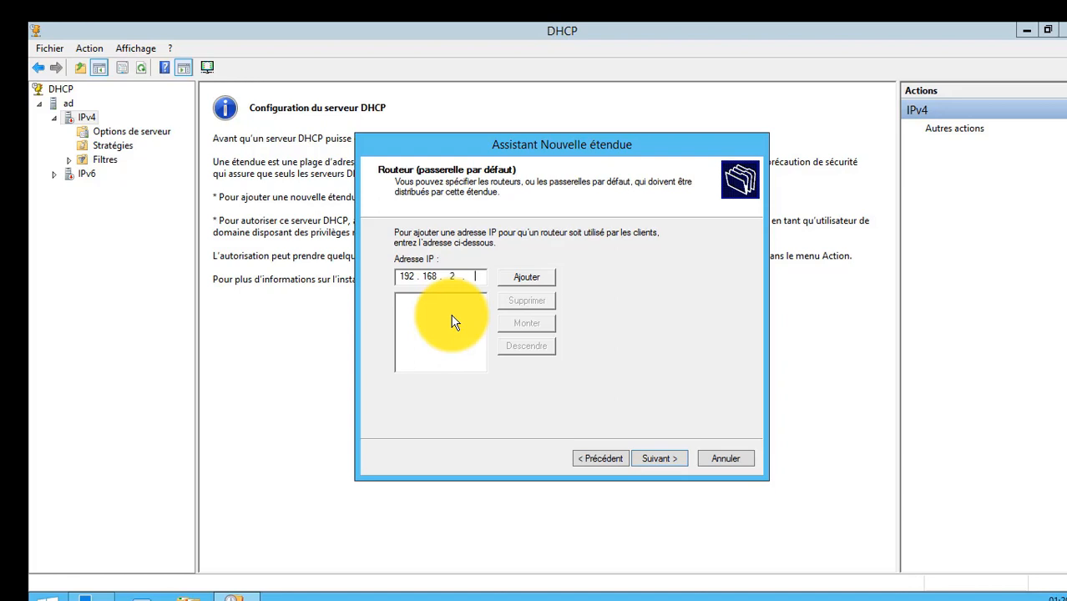
{"action": "left_click", "coordinate": [528, 281]}
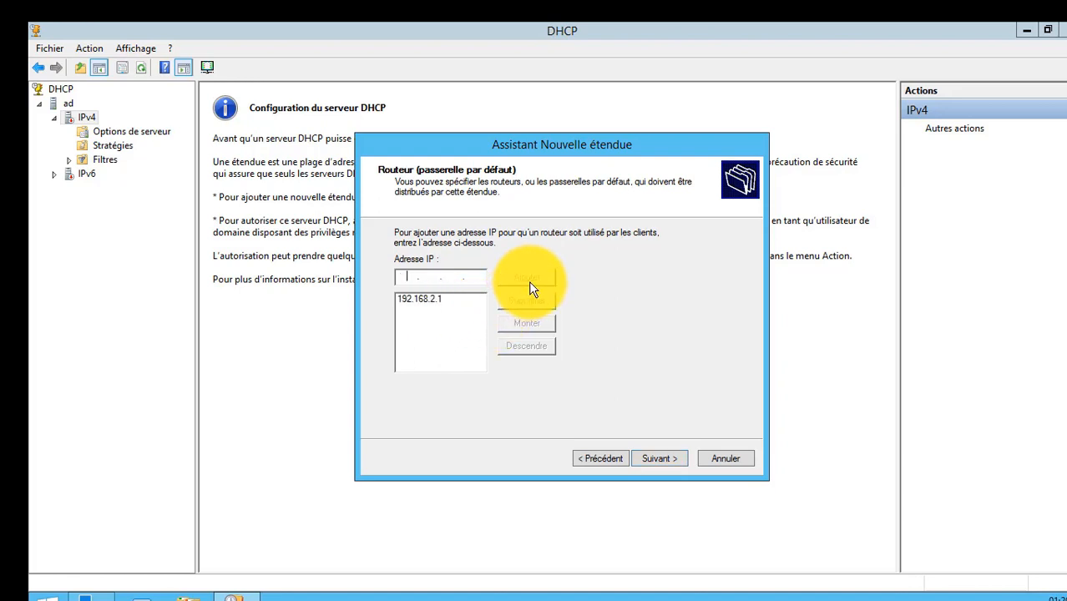
{"action": "left_click", "coordinate": [662, 460]}
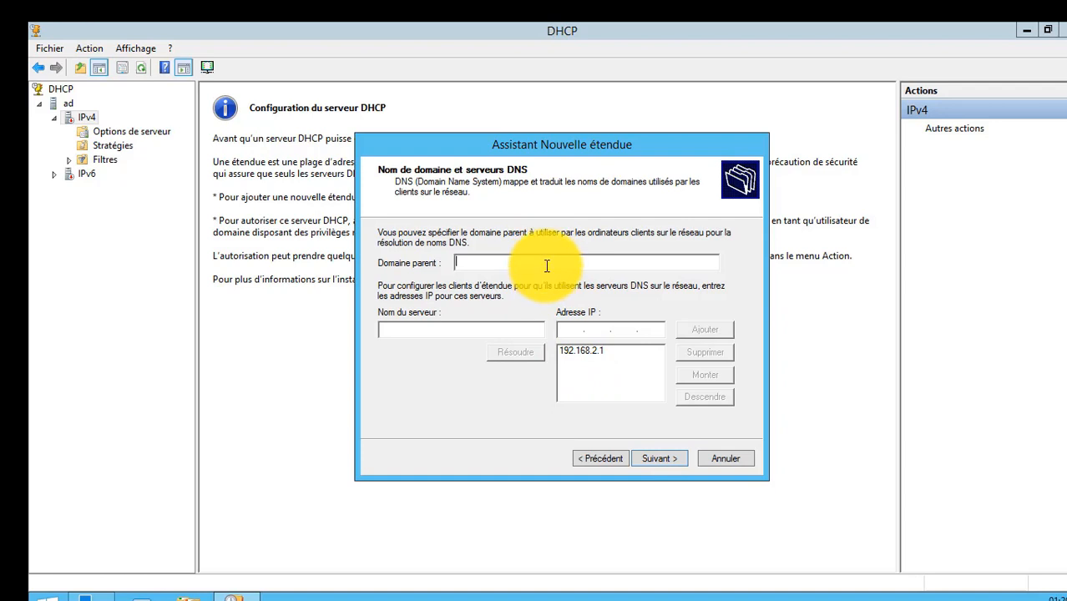
Complete the new scope wizard with immediate activation and display the service-comptabilite scope under IPv4.
{"action": "left_click", "coordinate": [658, 458]}
{"action": "left_click", "coordinate": [723, 506]}
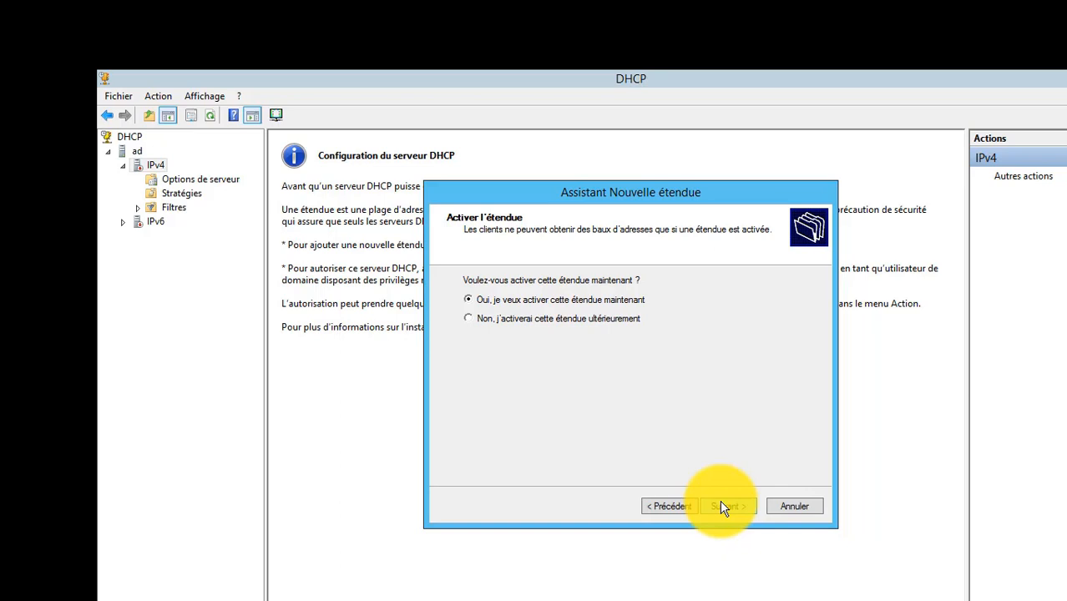
{"action": "left_click", "coordinate": [720, 503]}
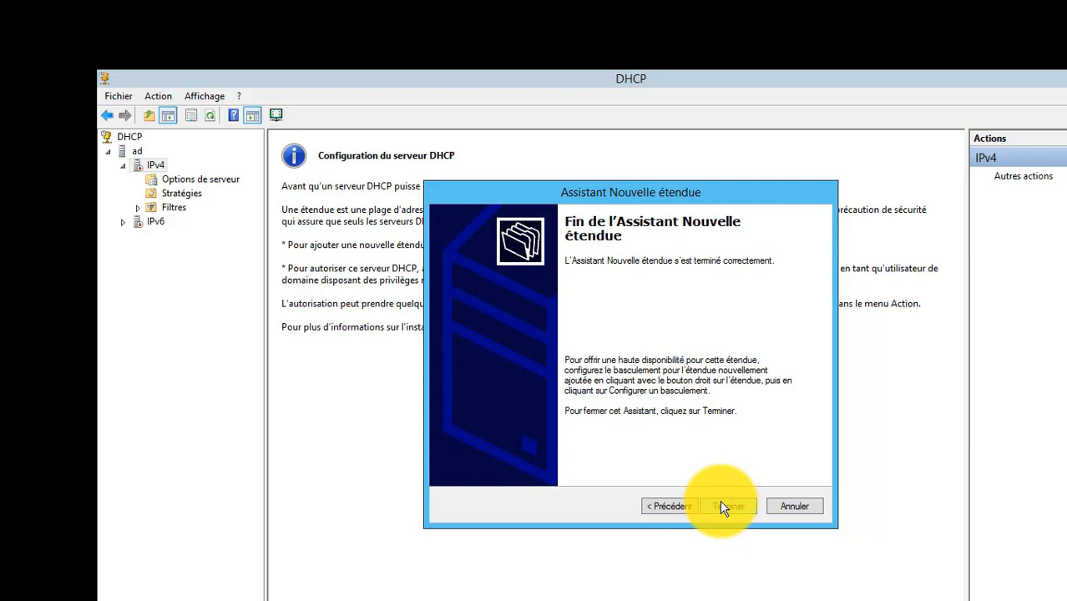
{"action": "left_click", "coordinate": [721, 506]}
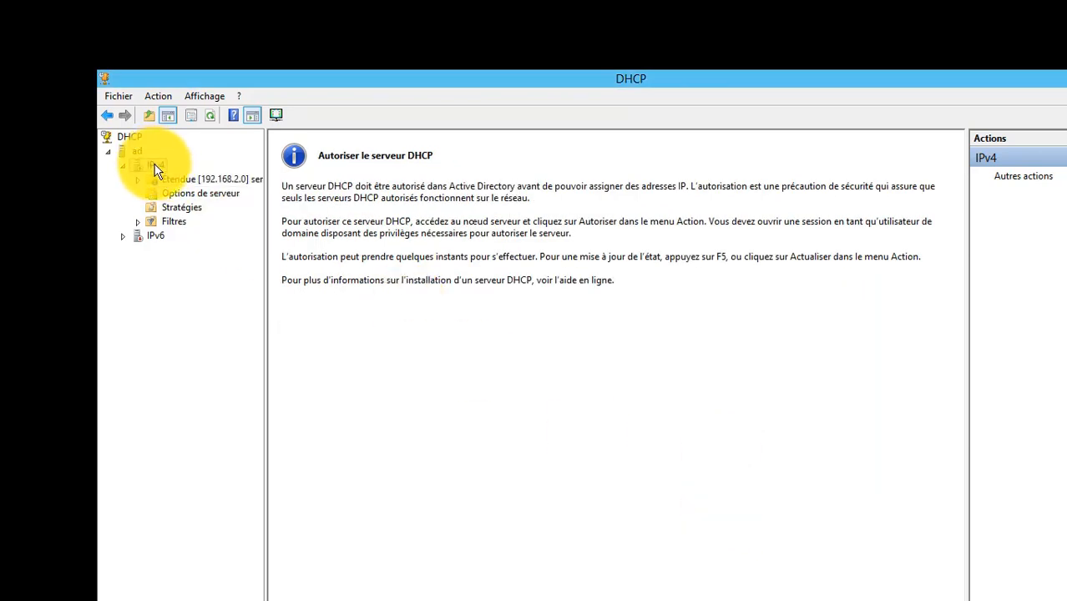
{"action": "left_click", "coordinate": [125, 168]}
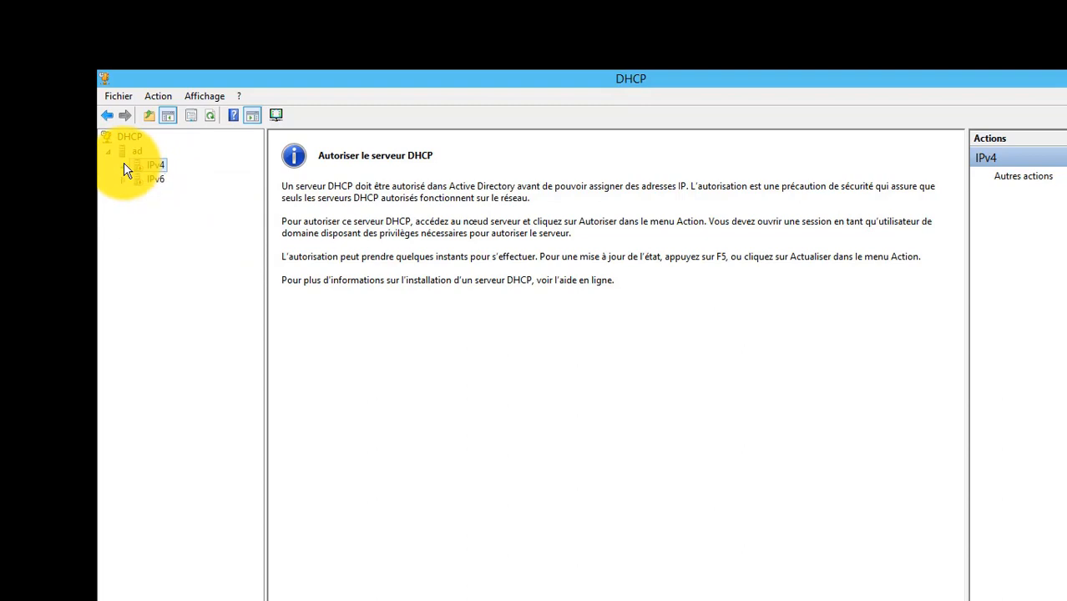
{"action": "left_click", "coordinate": [125, 168]}
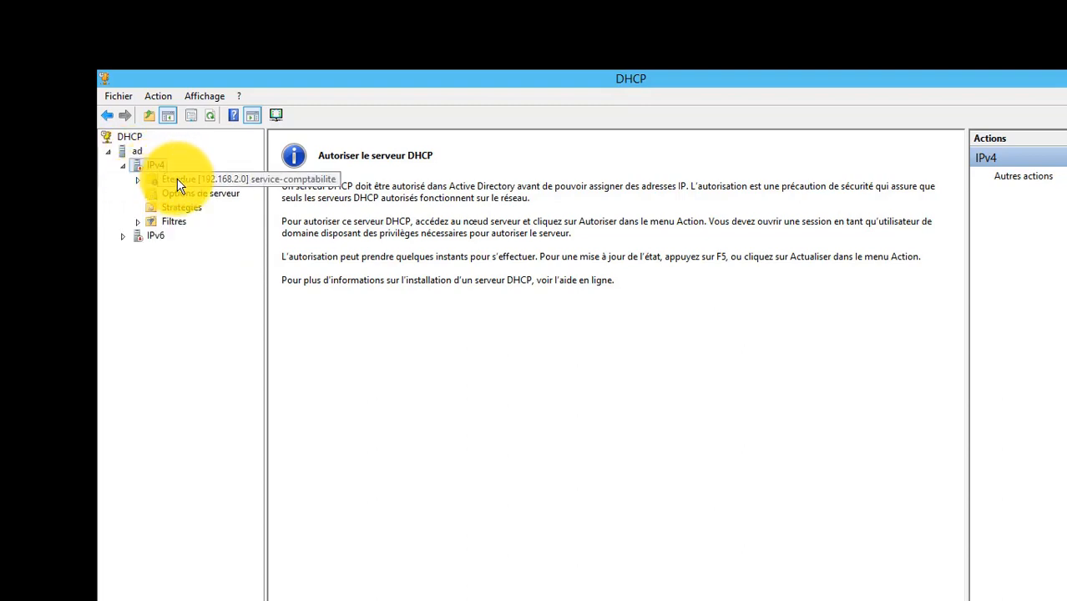
{"action": "left_click", "coordinate": [124, 168]}
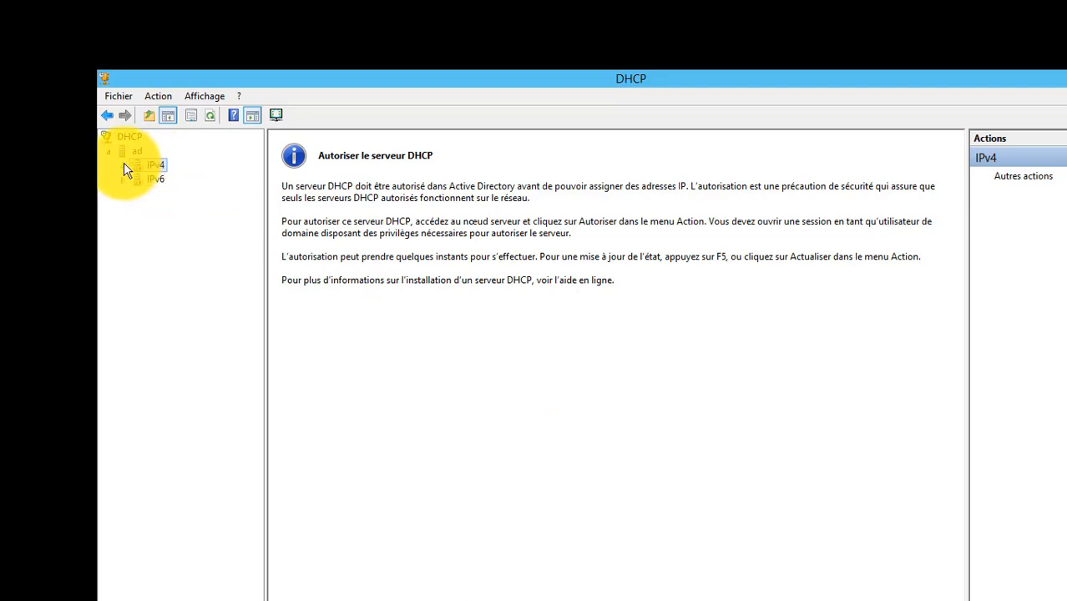
{"action": "left_click", "coordinate": [124, 167]}
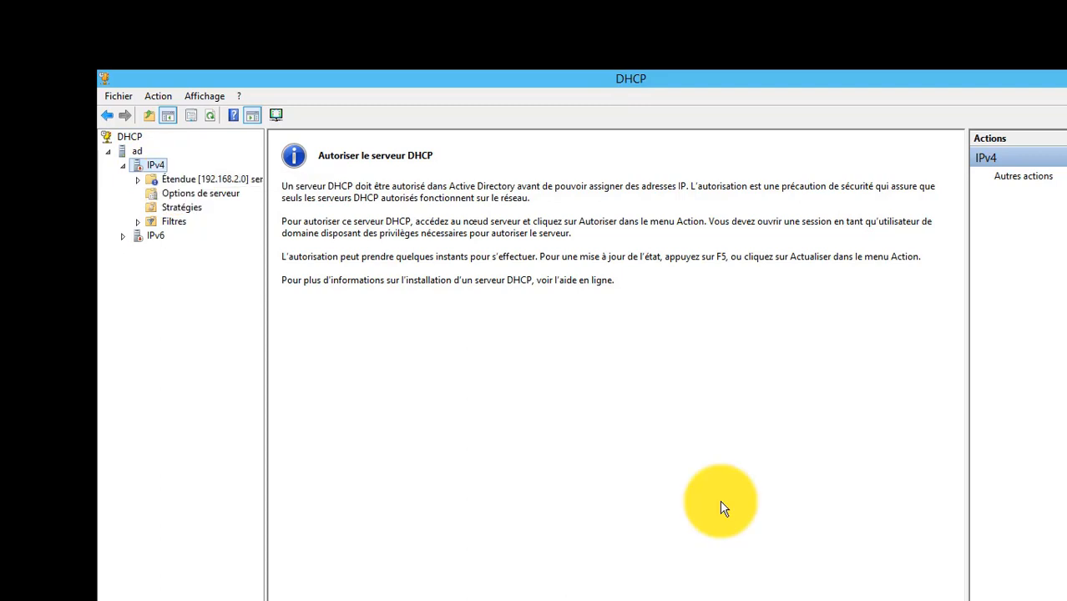
{"action": "left_click", "coordinate": [124, 168]}
{"action": "left_click", "coordinate": [125, 169]}
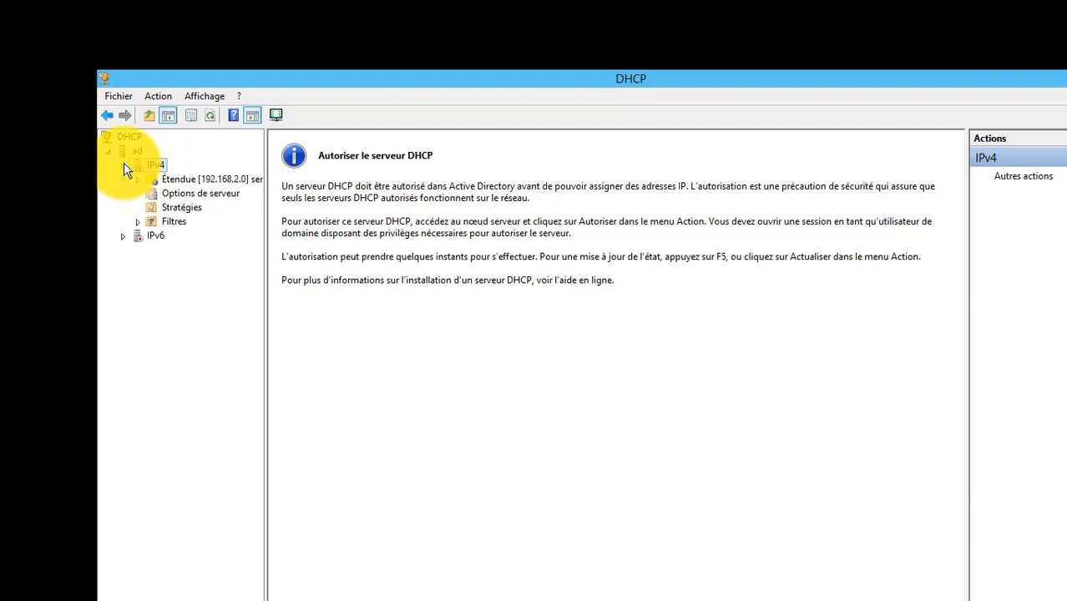
Review the service-comptabilite scope's address pool, including its excluded address, and display its address leases.
{"action": "double_click", "coordinate": [180, 181]}
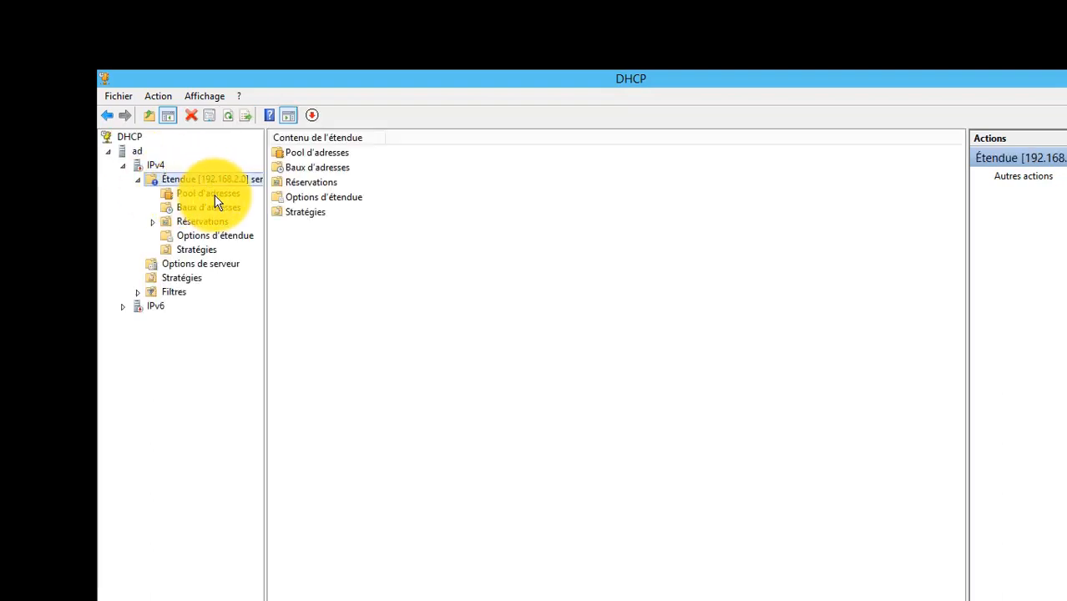
{"action": "left_click", "coordinate": [213, 195]}
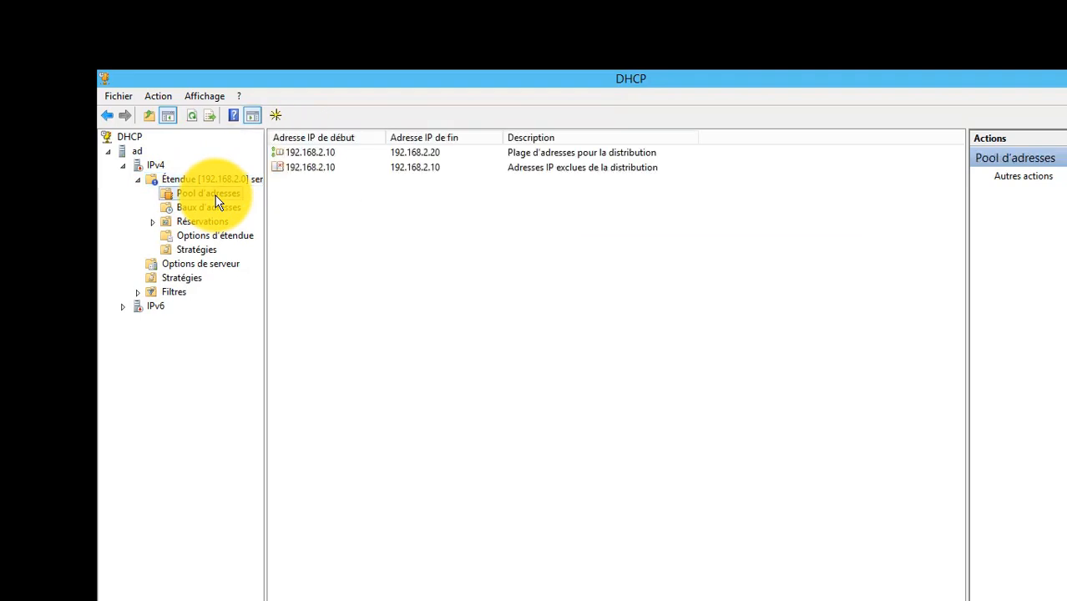
{"action": "left_click", "coordinate": [322, 173]}
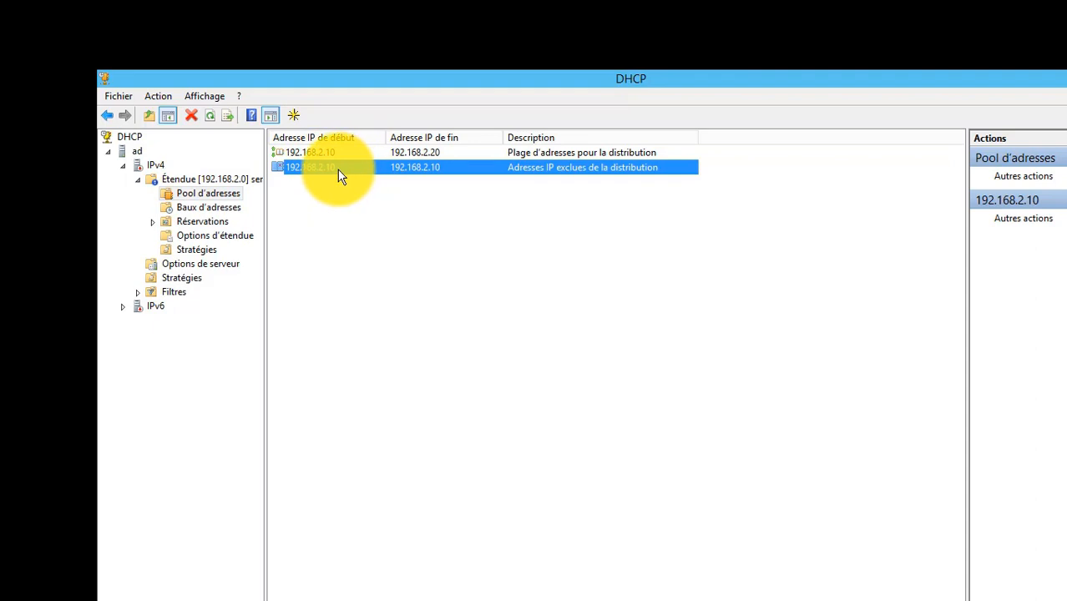
{"action": "left_click", "coordinate": [232, 209]}
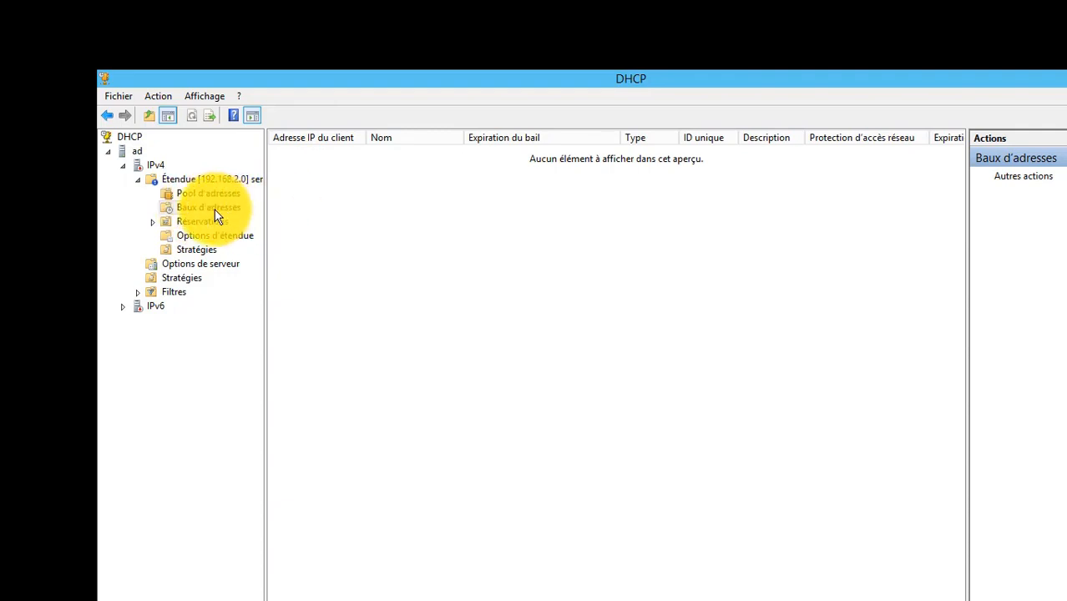
Start a new reservation in the service-comptabilite scope named dg with the IP address 192.168.2.11.
{"action": "left_click", "coordinate": [218, 222]}
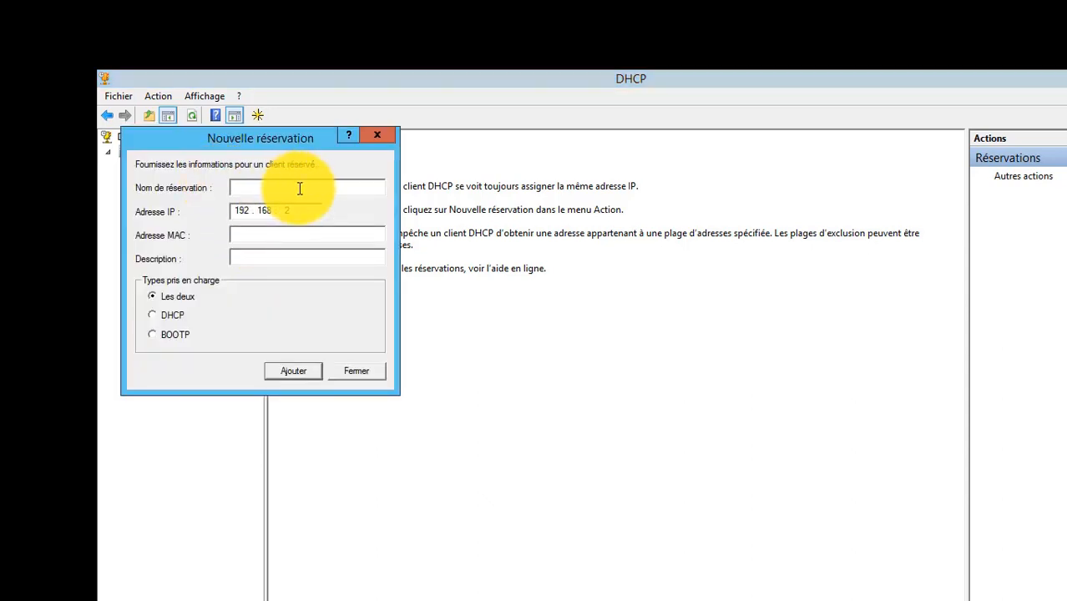
{"action": "type", "text": "dg"}
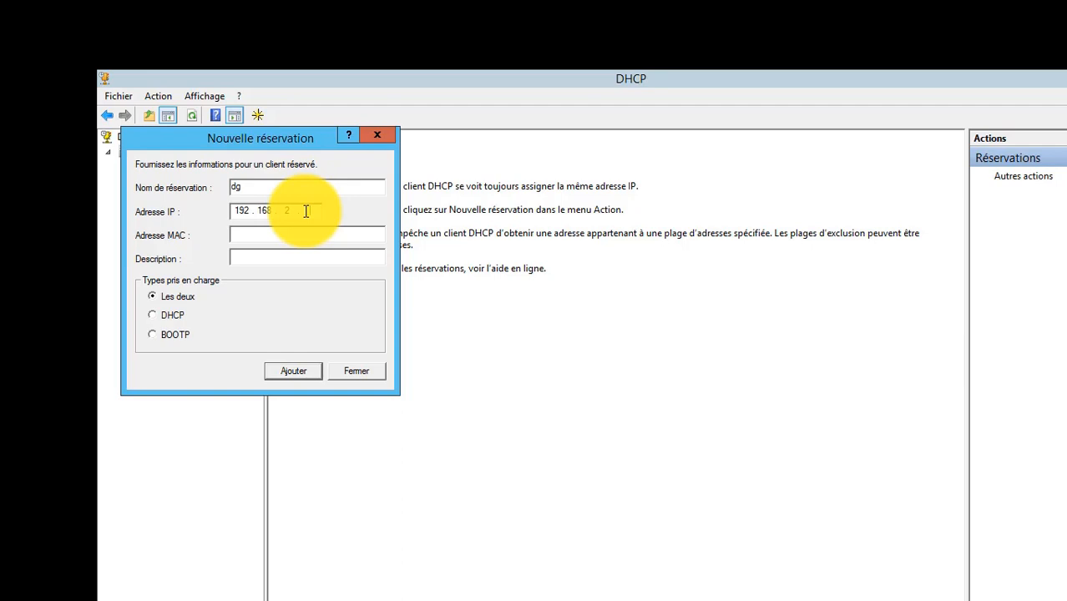
{"action": "type", "text": "11"}
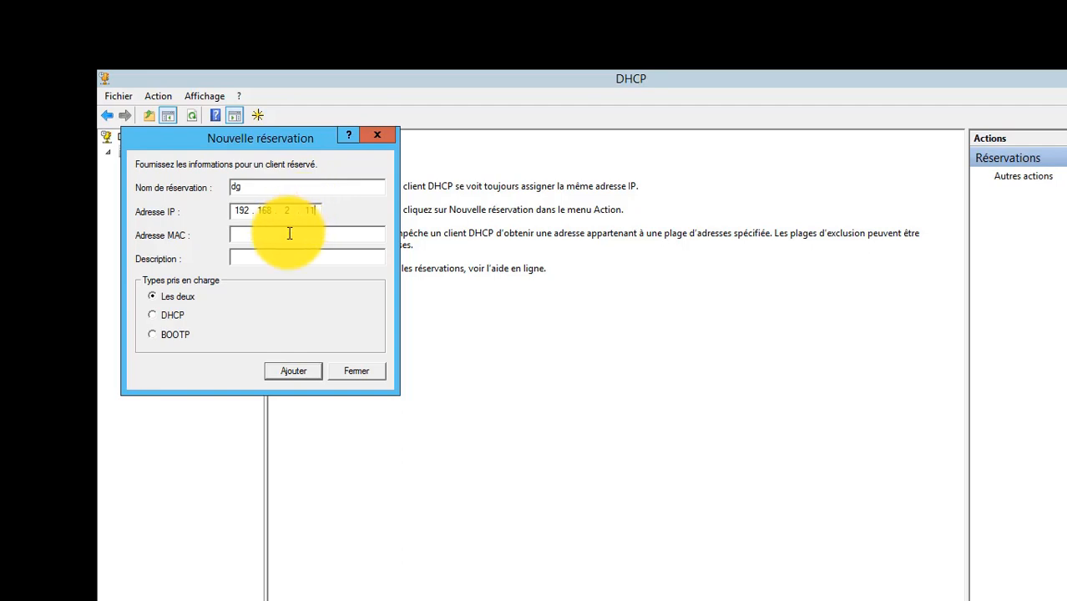
Enter RR-14-RE-RT-78-78 as the MAC address of the dg reservation.
{"action": "left_click", "coordinate": [289, 234]}
{"action": "type", "text": "RR-14-RE-RT-58-78"}
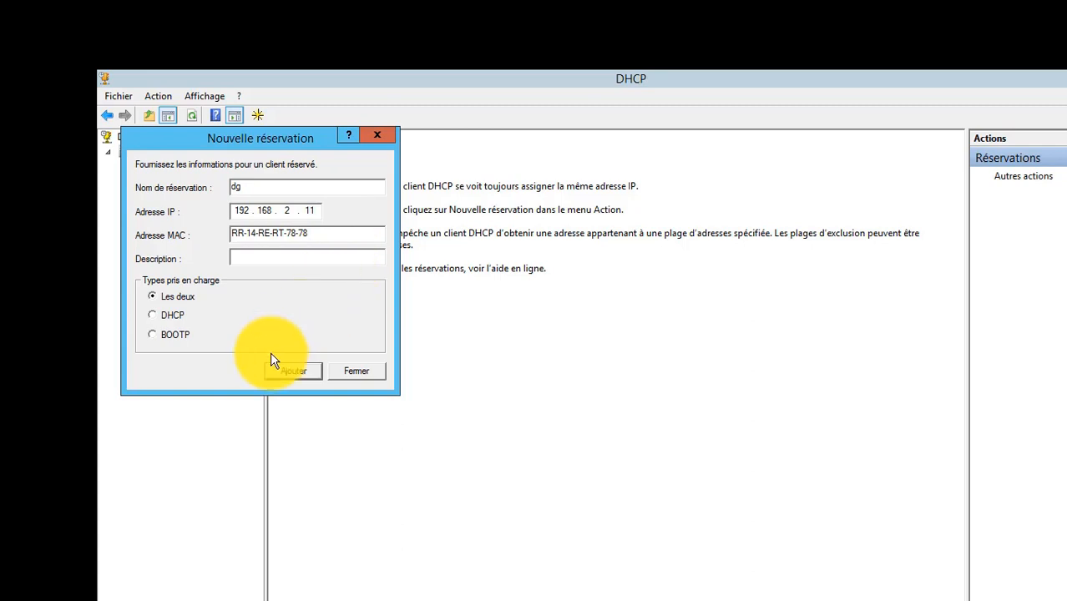
Describe the dg reservation as "adresse ip du poste du DG".
{"action": "left_click", "coordinate": [279, 256]}
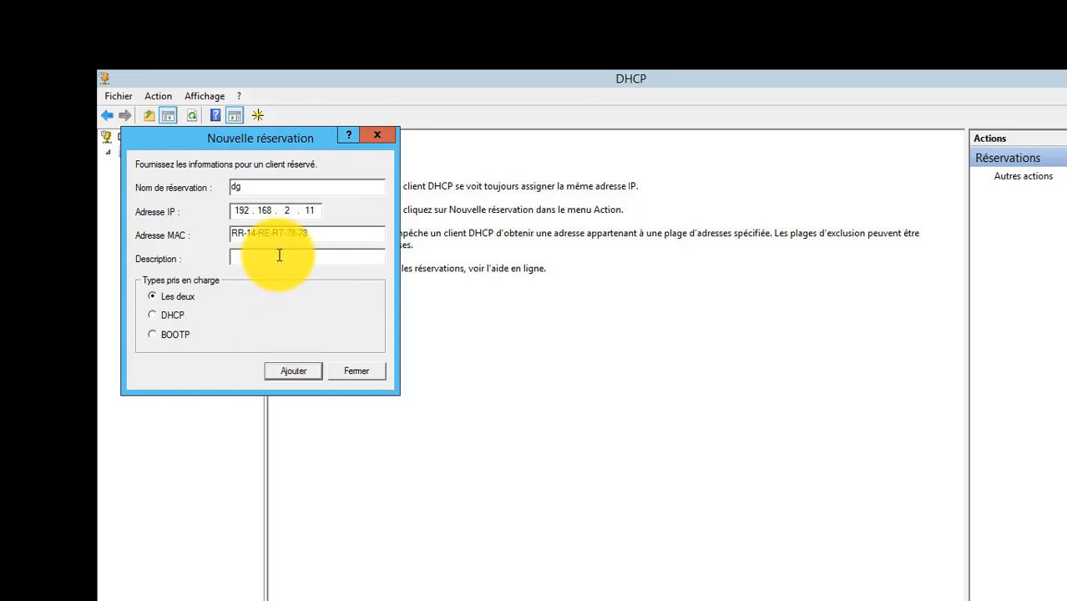
{"action": "type", "text": "adresse ip du DG"}
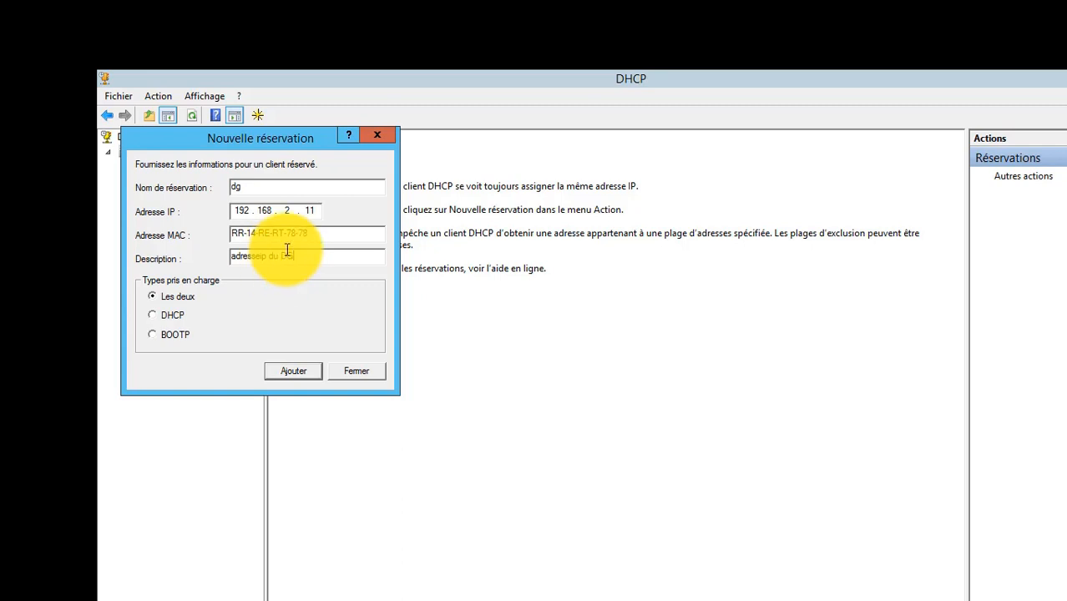
{"action": "left_click", "coordinate": [259, 256]}
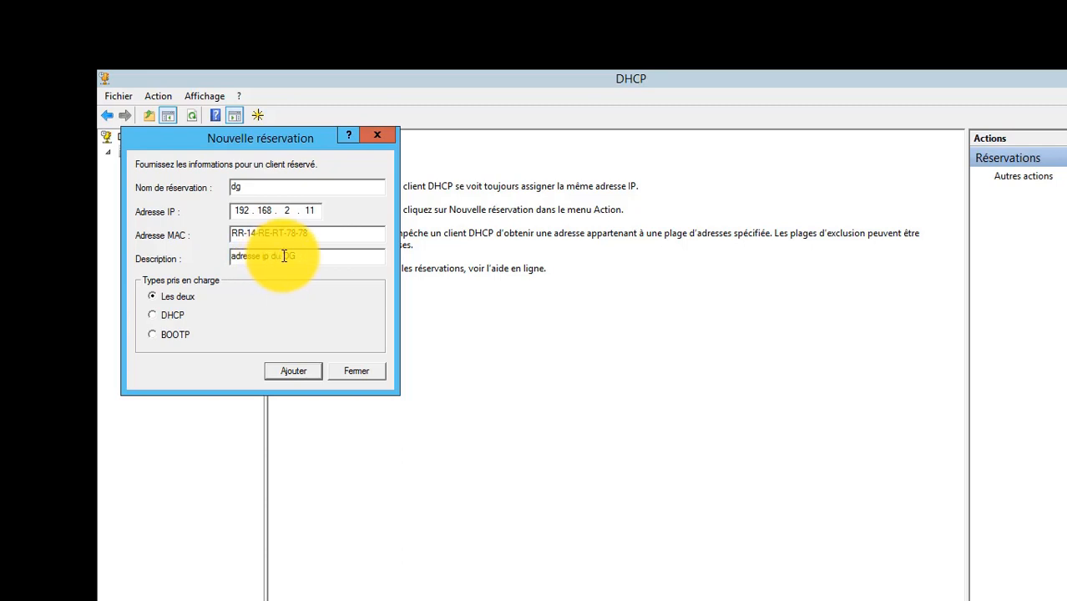
{"action": "type", "text": "poste du"}
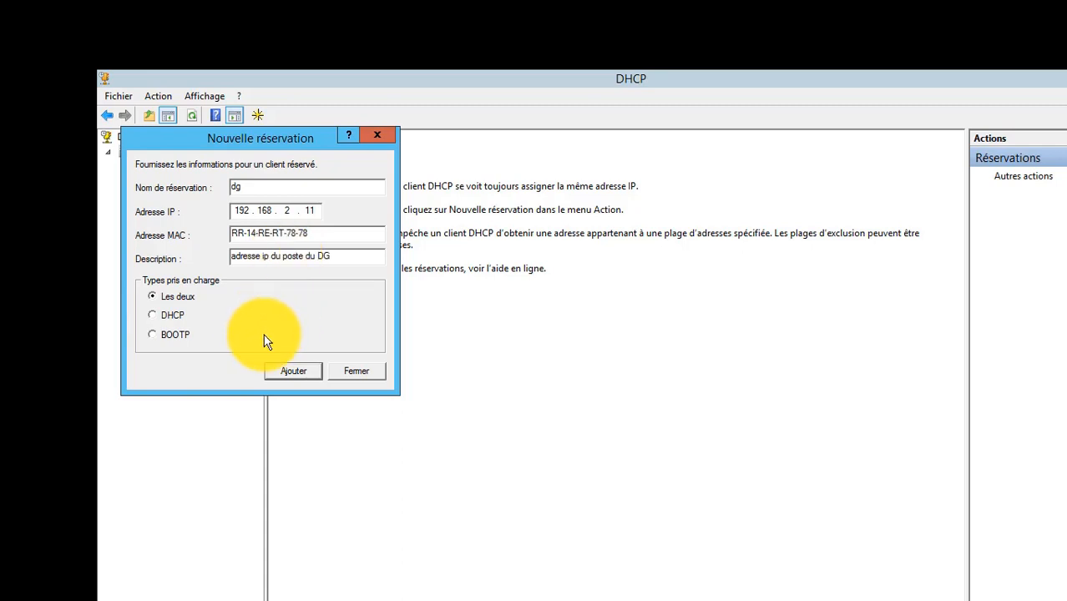
Try to add the dg reservation with the entered identifier anyway, and close the new reservation form.
{"action": "left_click", "coordinate": [294, 372]}
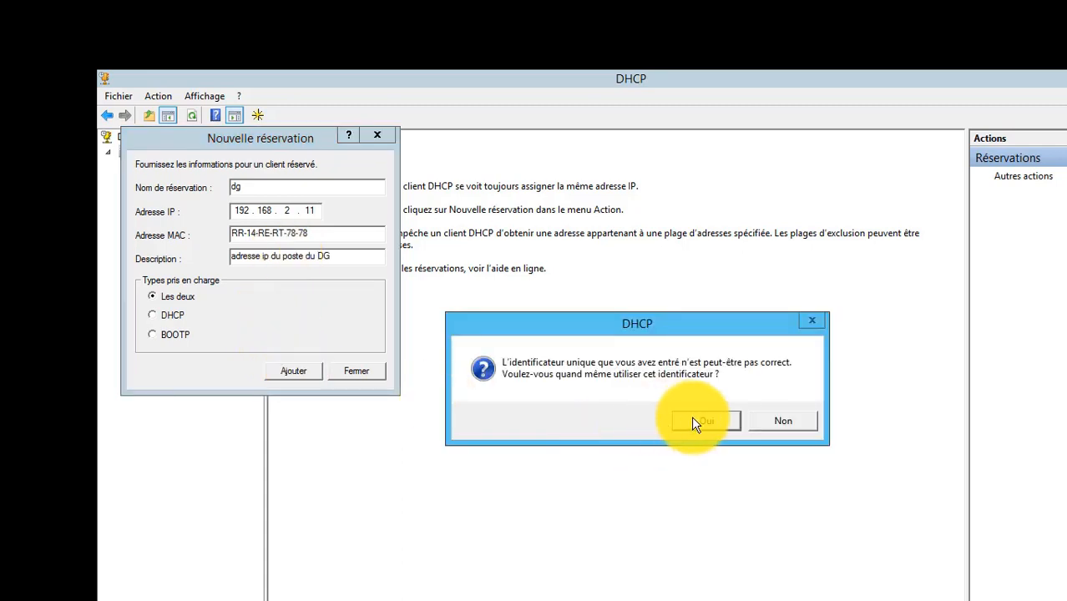
{"action": "left_click", "coordinate": [708, 421]}
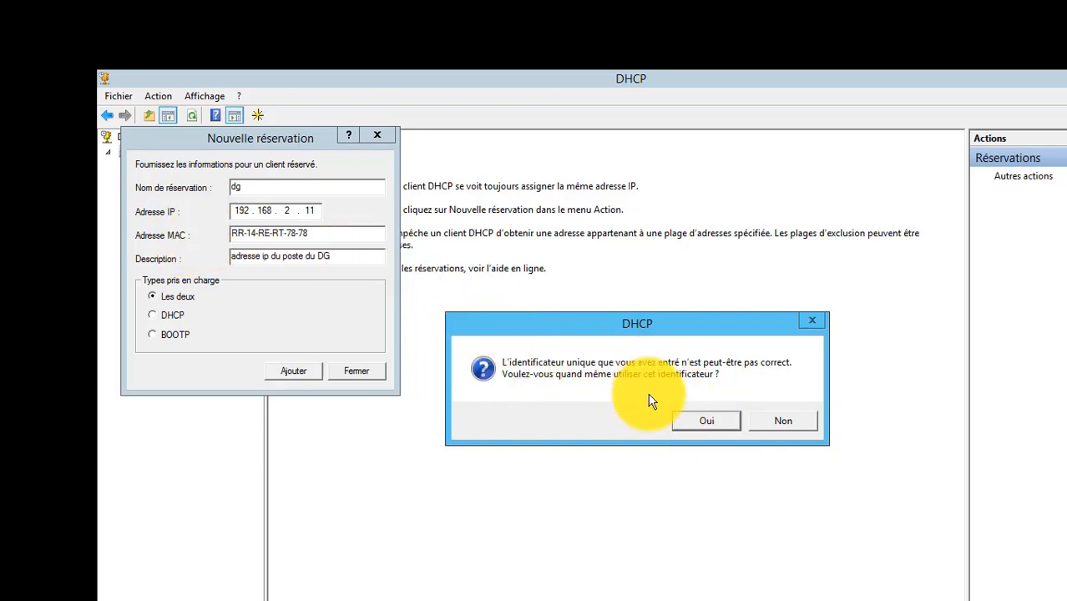
{"action": "left_click", "coordinate": [707, 422]}
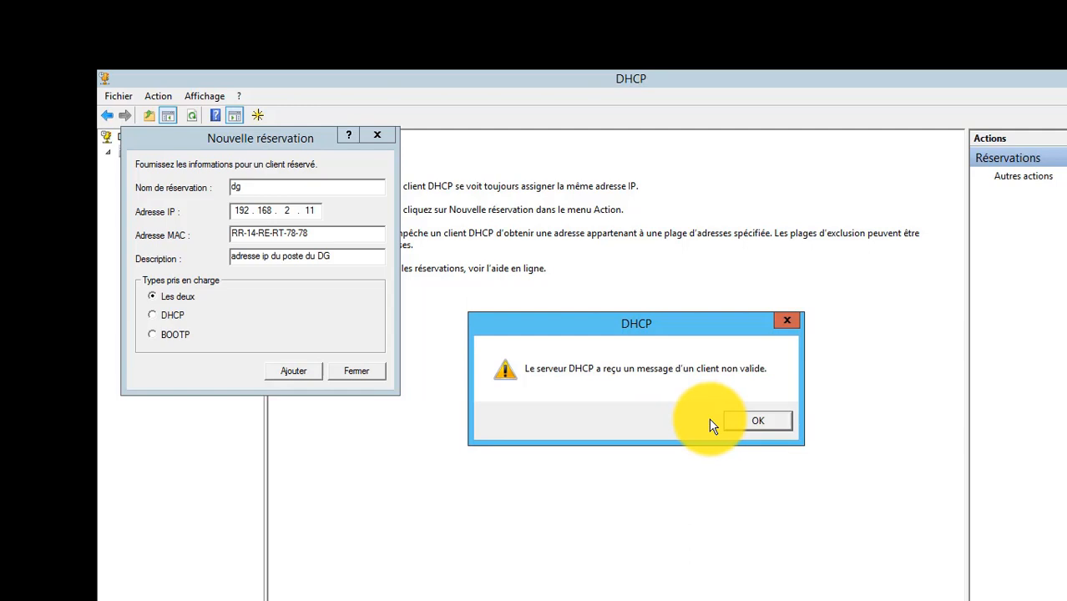
{"action": "left_click", "coordinate": [753, 420]}
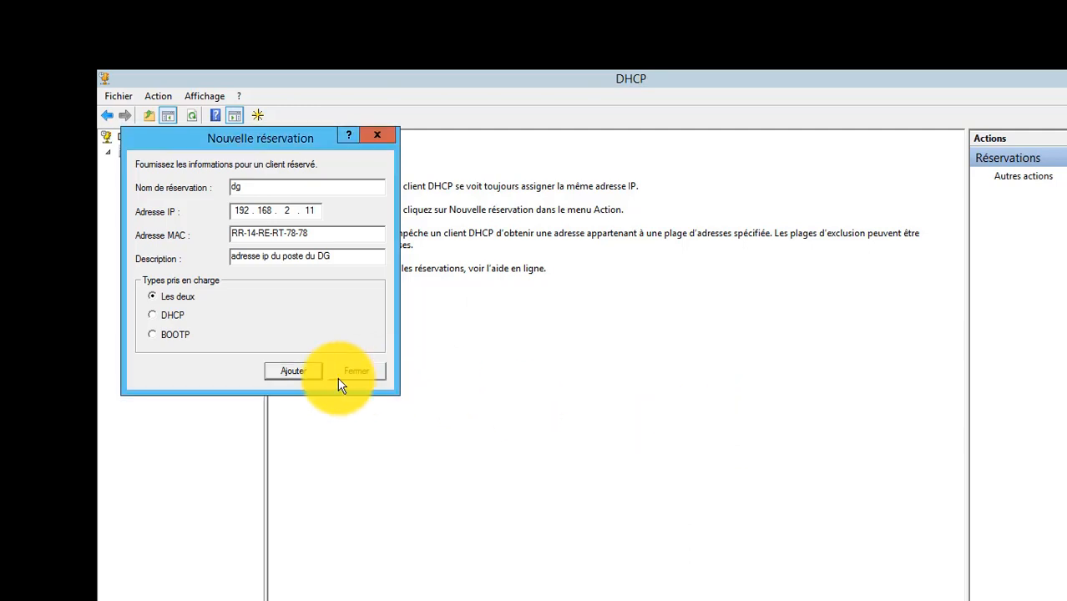
{"action": "left_click", "coordinate": [344, 374]}
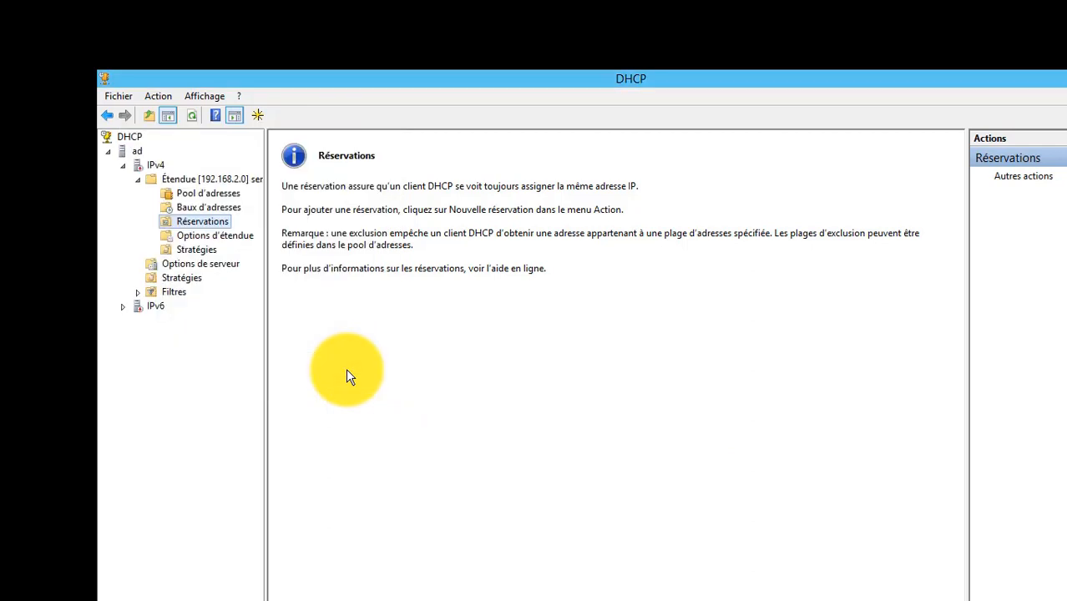
Display the scope options and check the DNS domain name and DNS servers entries.
{"action": "left_click", "coordinate": [216, 236]}
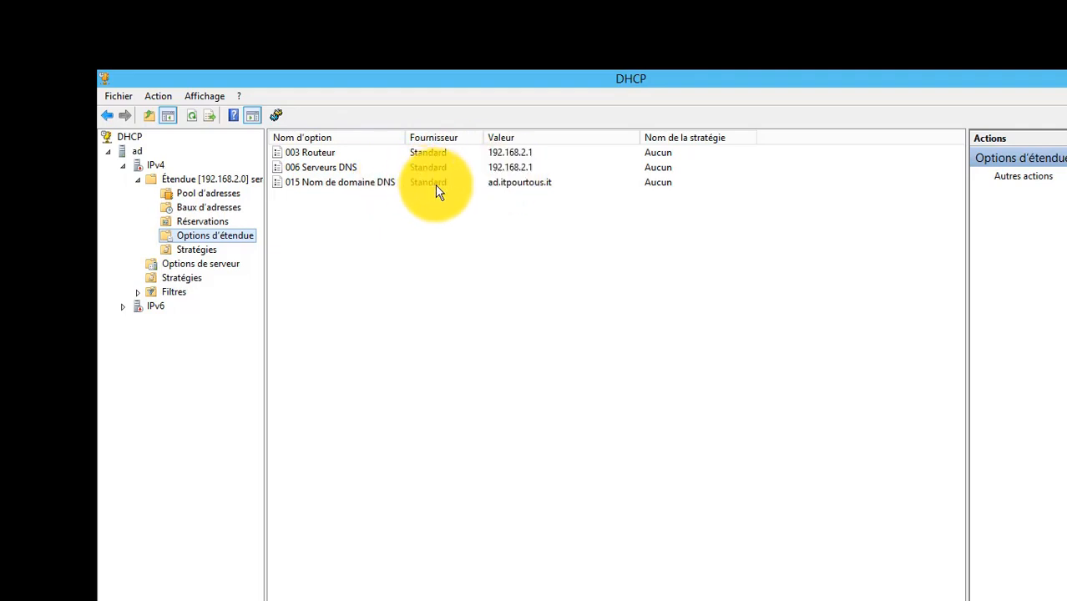
{"action": "left_click", "coordinate": [413, 183]}
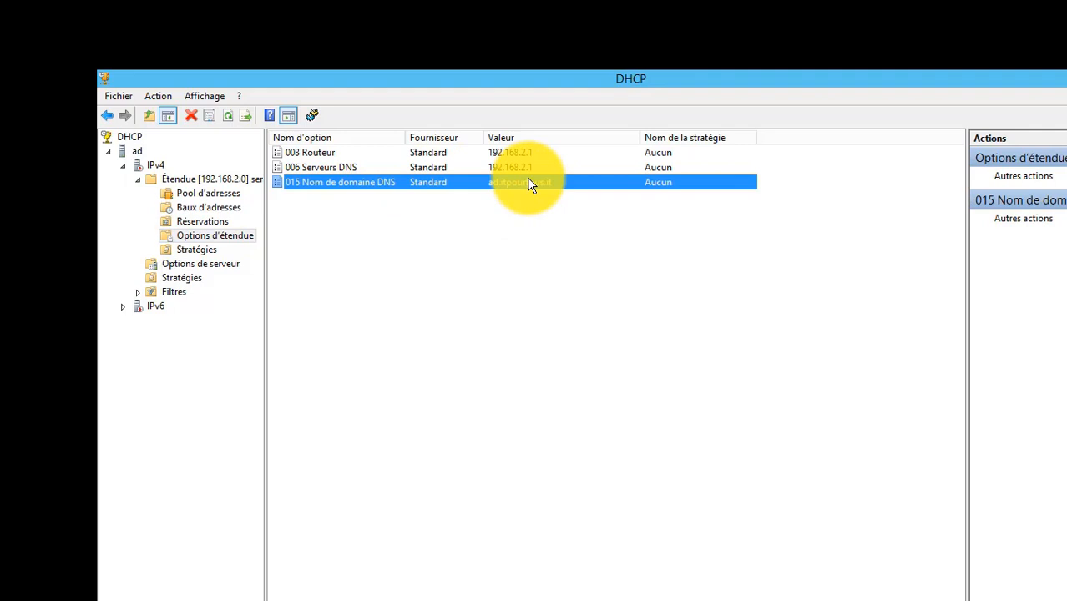
{"action": "left_click", "coordinate": [457, 171]}
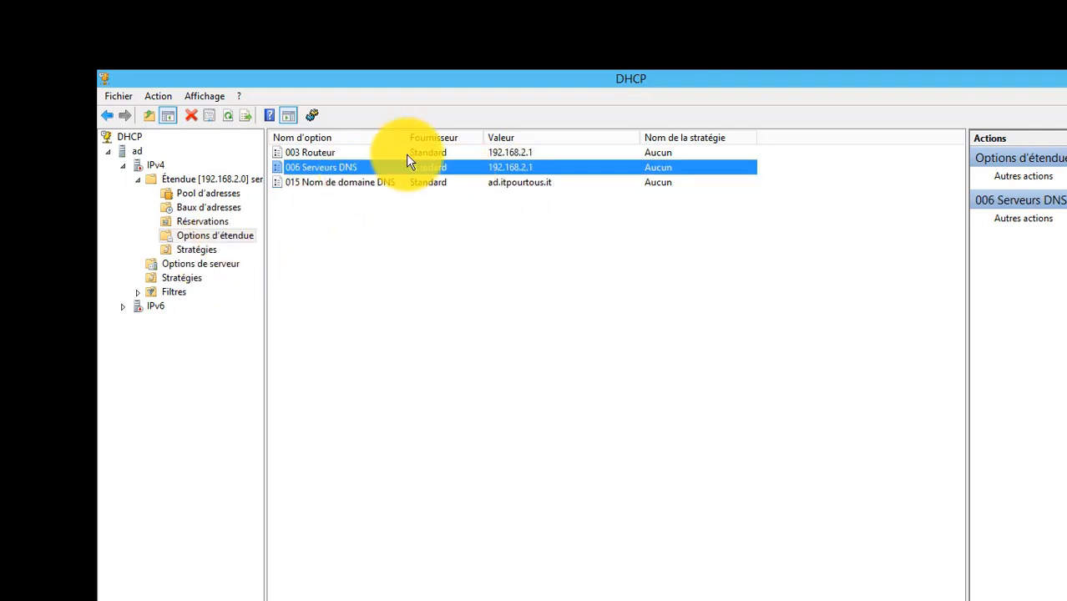
Examine the configurable scope options, including 003 Routeur and the advanced vendor class settings, and leave them without saving.
{"action": "right_click", "coordinate": [238, 242]}
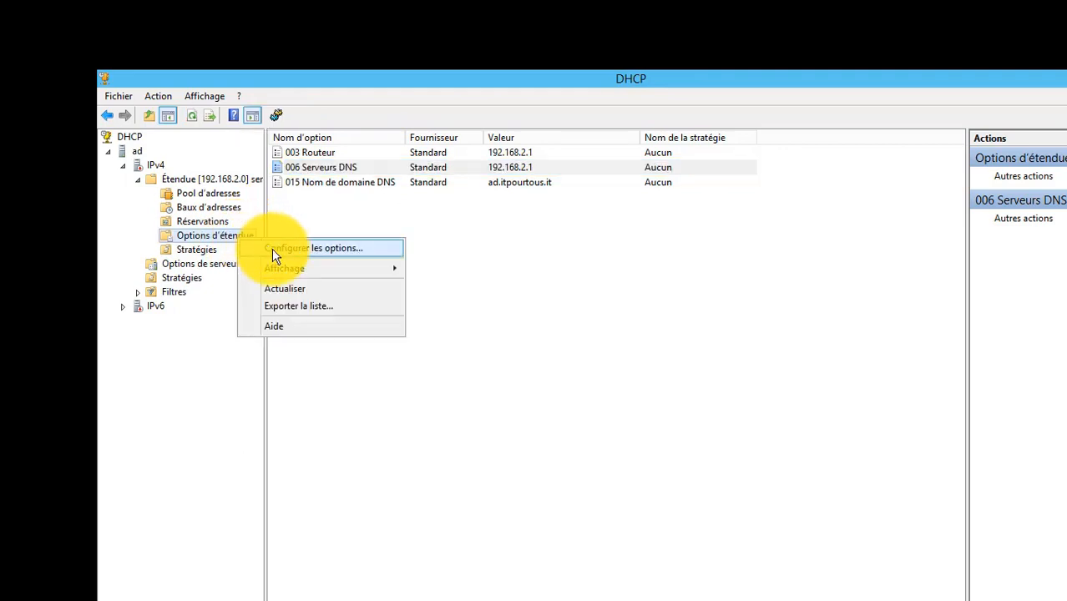
{"action": "left_click", "coordinate": [271, 248]}
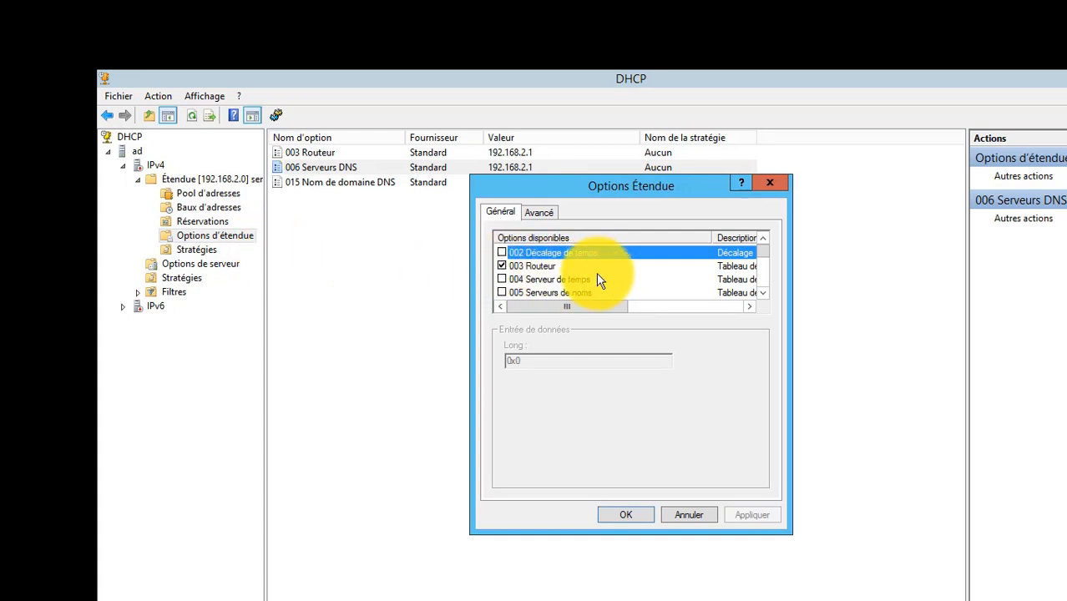
{"action": "left_click", "coordinate": [550, 267]}
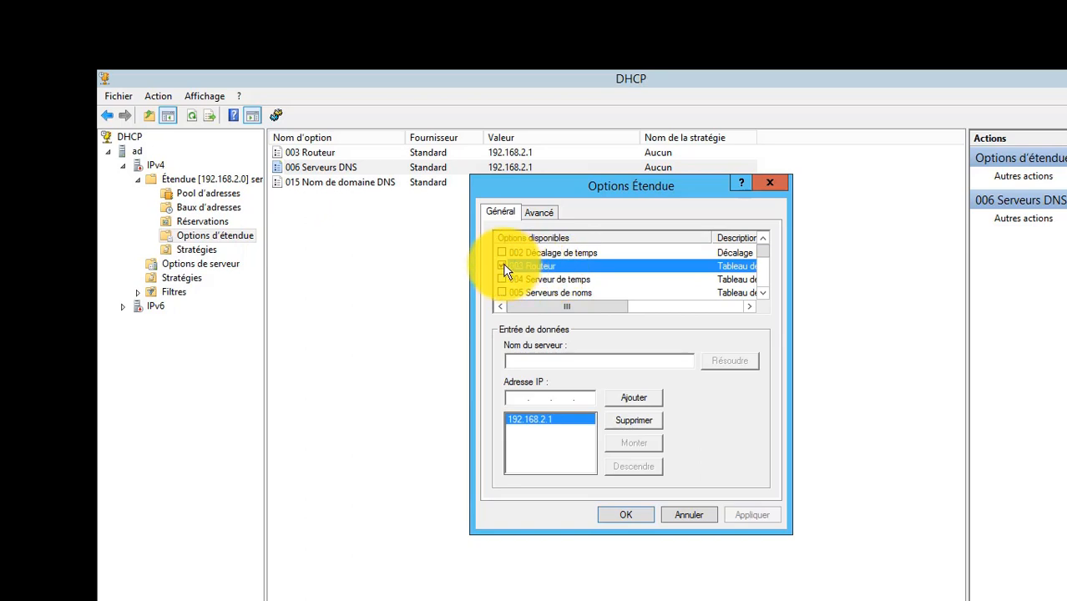
{"action": "scroll", "coordinate": [762, 294], "scroll_direction": "down", "scroll_amount": 2}
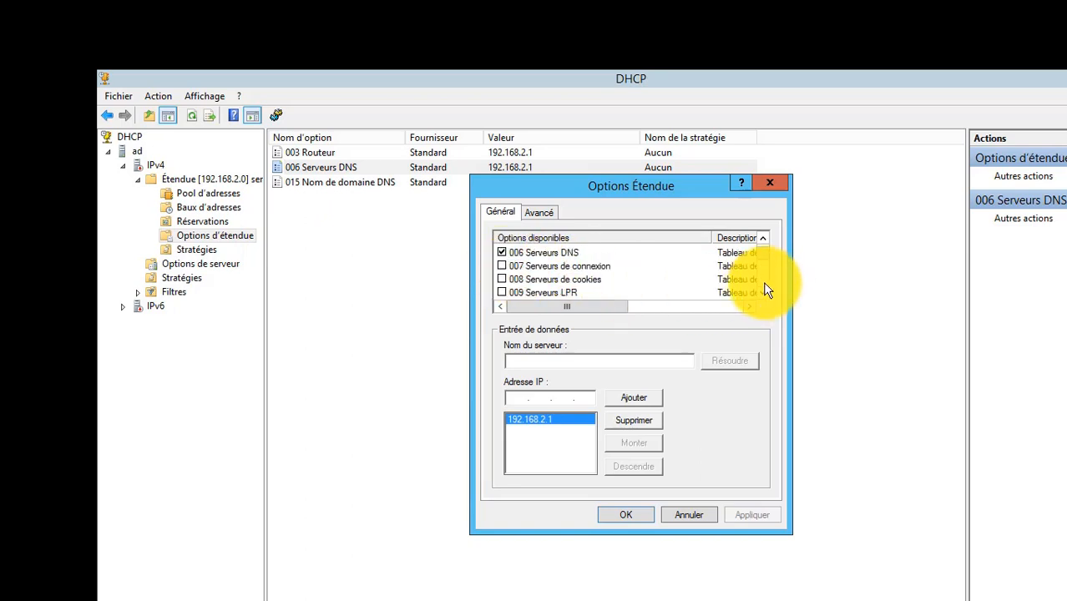
{"action": "left_click", "coordinate": [583, 281]}
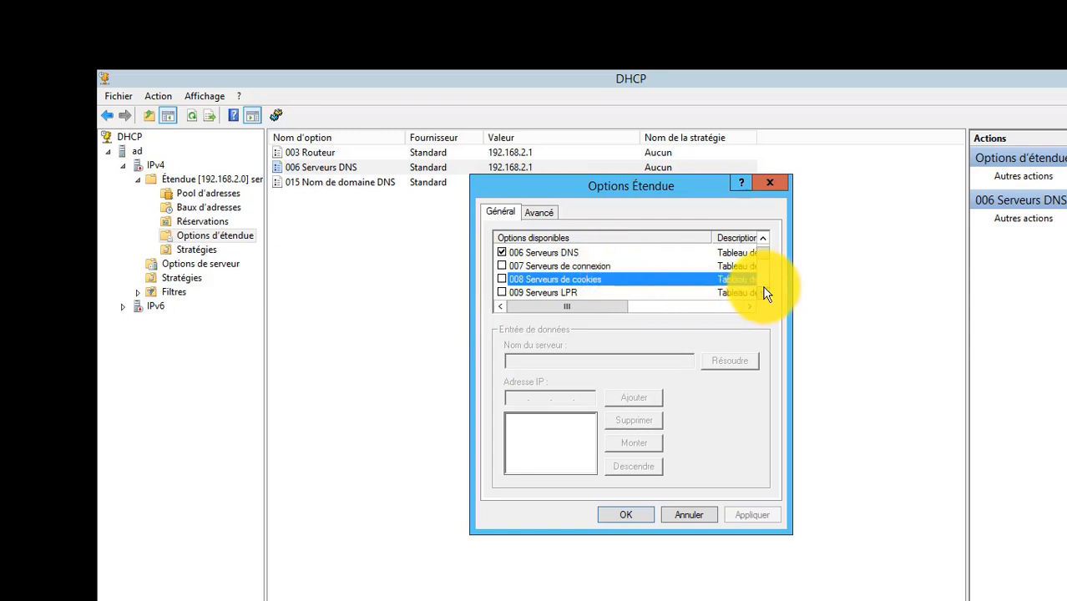
{"action": "scroll", "coordinate": [764, 290], "scroll_direction": "down", "scroll_amount": 2}
{"action": "left_click", "coordinate": [541, 214]}
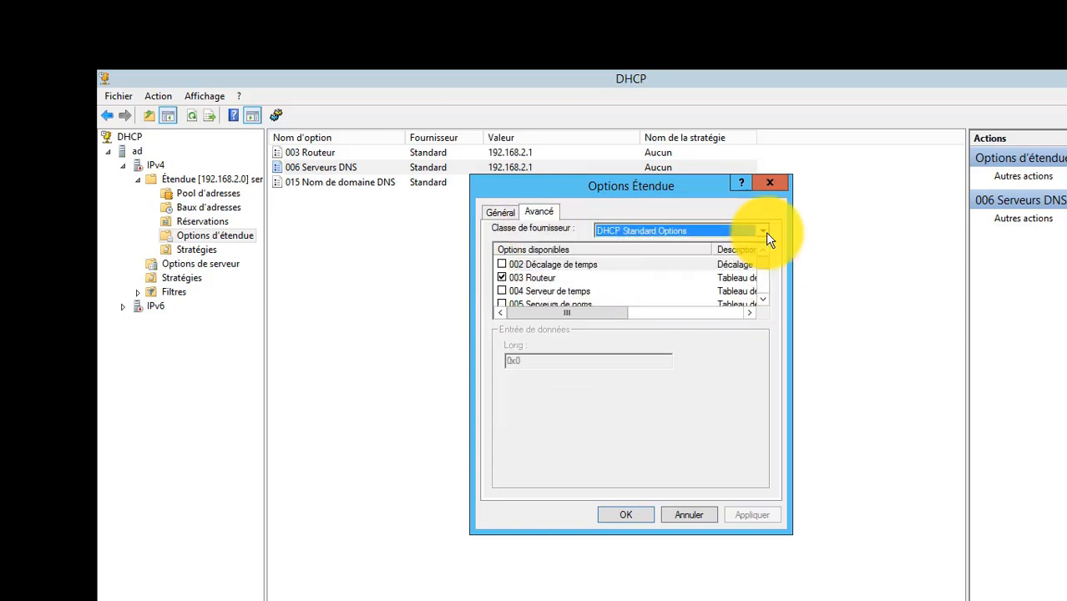
{"action": "left_click", "coordinate": [694, 511]}
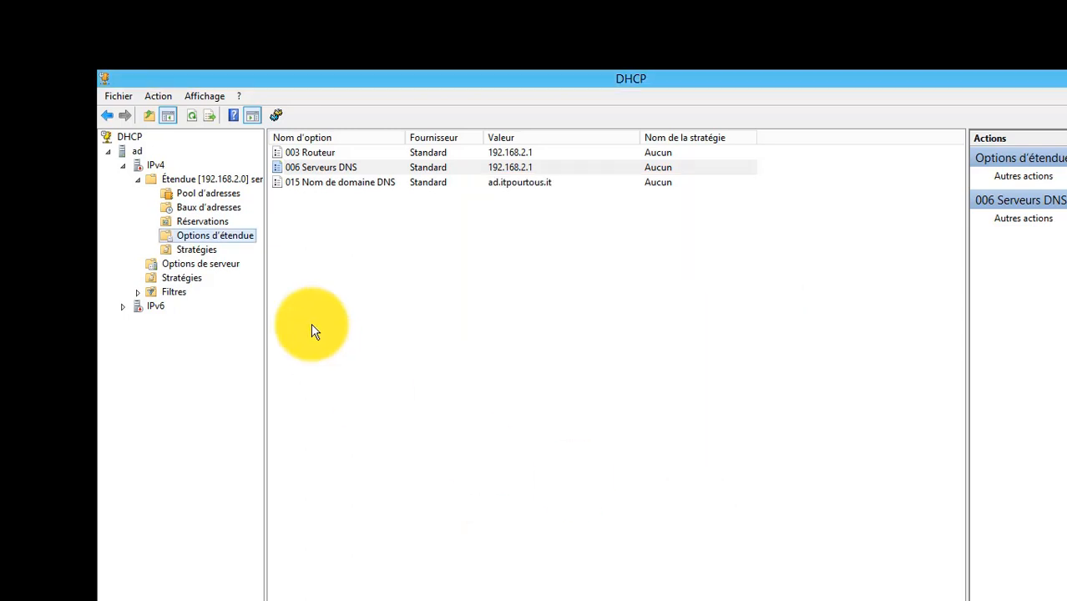
View the service-comptabilite scope's policies, and return to the IPv4 node with the scope collapsed.
{"action": "left_click", "coordinate": [197, 251]}
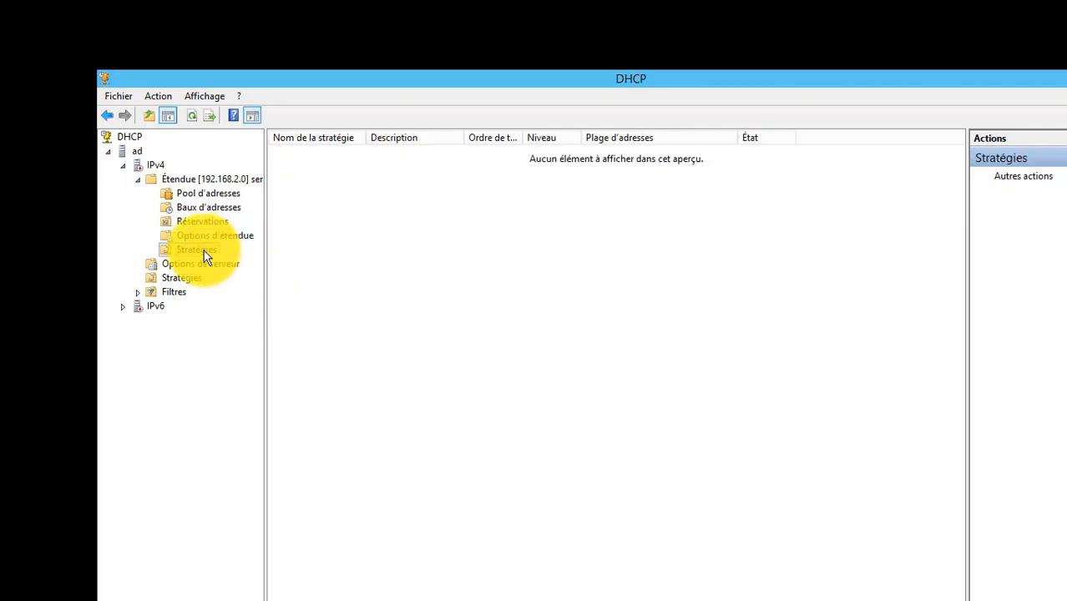
{"action": "left_click", "coordinate": [140, 179]}
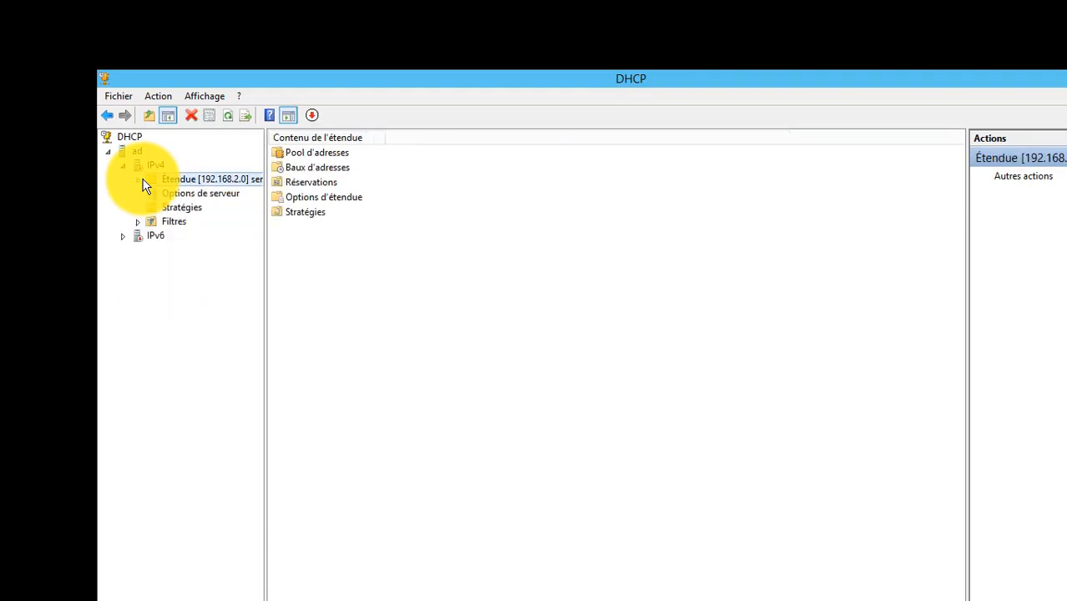
{"action": "left_click", "coordinate": [148, 166]}
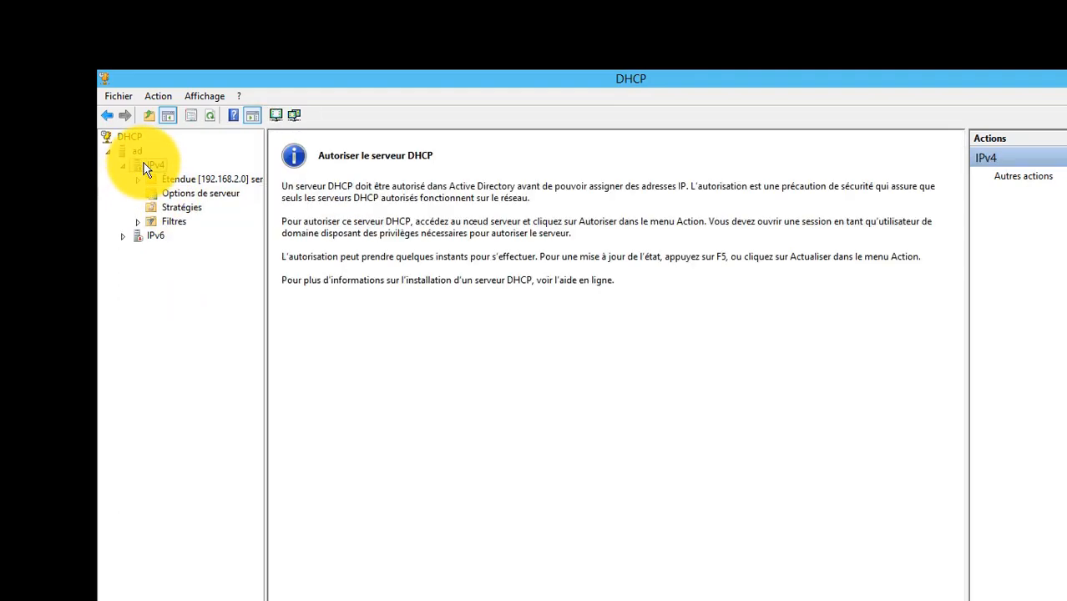
Examine the IPv4 properties, covering the general, DNS and network access protection settings, and leave them without saving.
{"action": "right_click", "coordinate": [165, 182]}
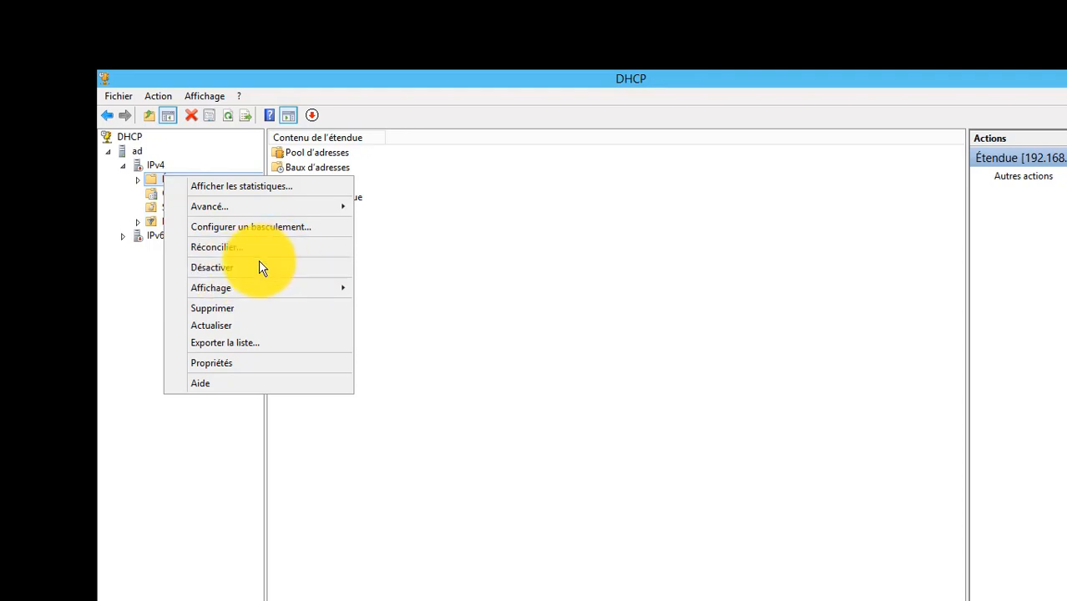
{"action": "left_click", "coordinate": [153, 167]}
{"action": "right_click", "coordinate": [153, 168]}
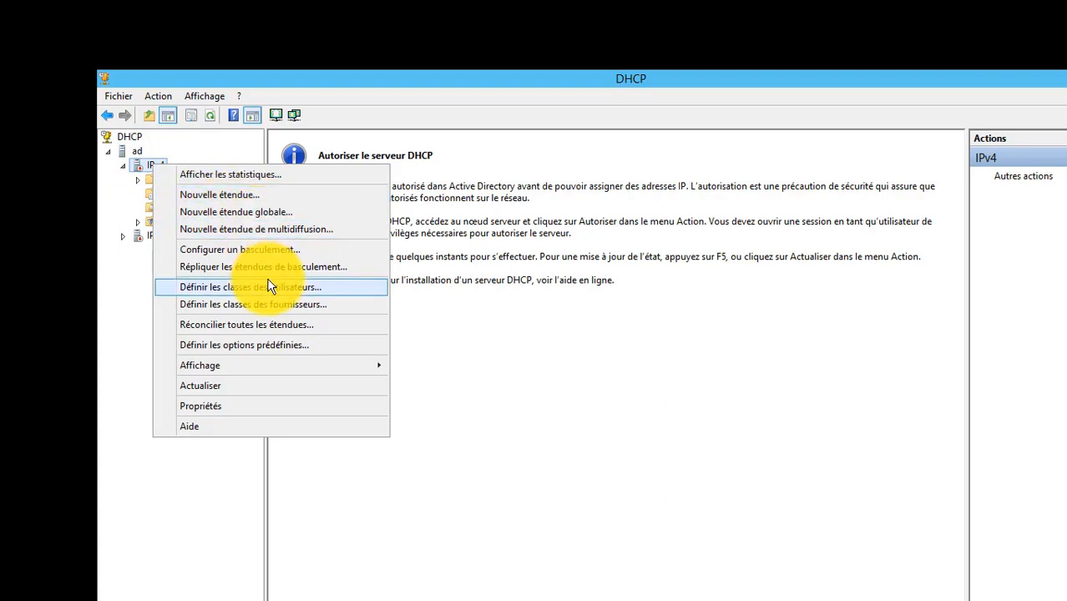
{"action": "left_click", "coordinate": [282, 409]}
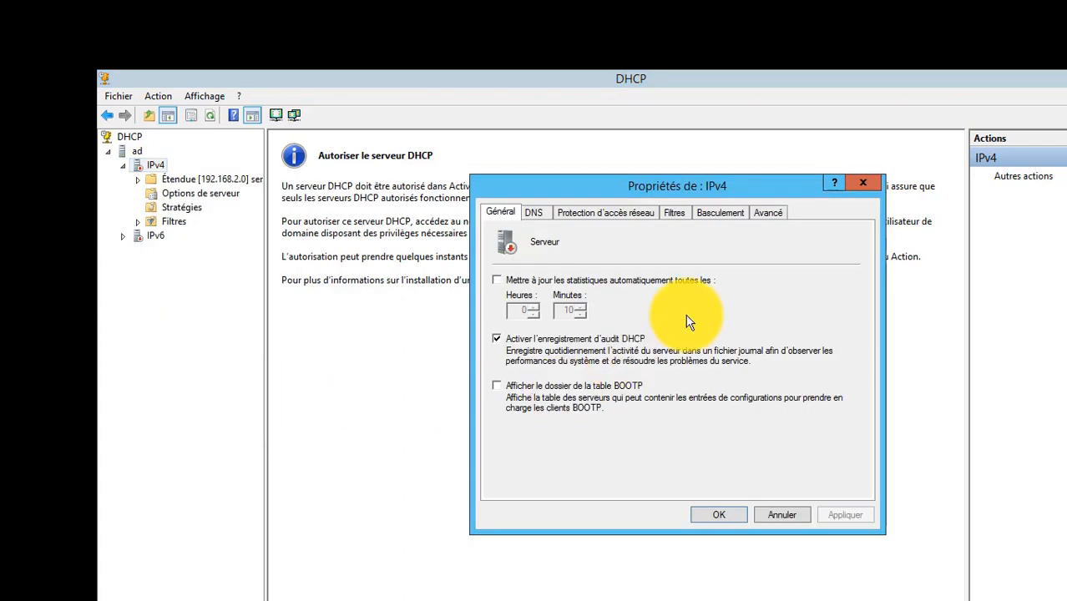
{"action": "left_click", "coordinate": [532, 214]}
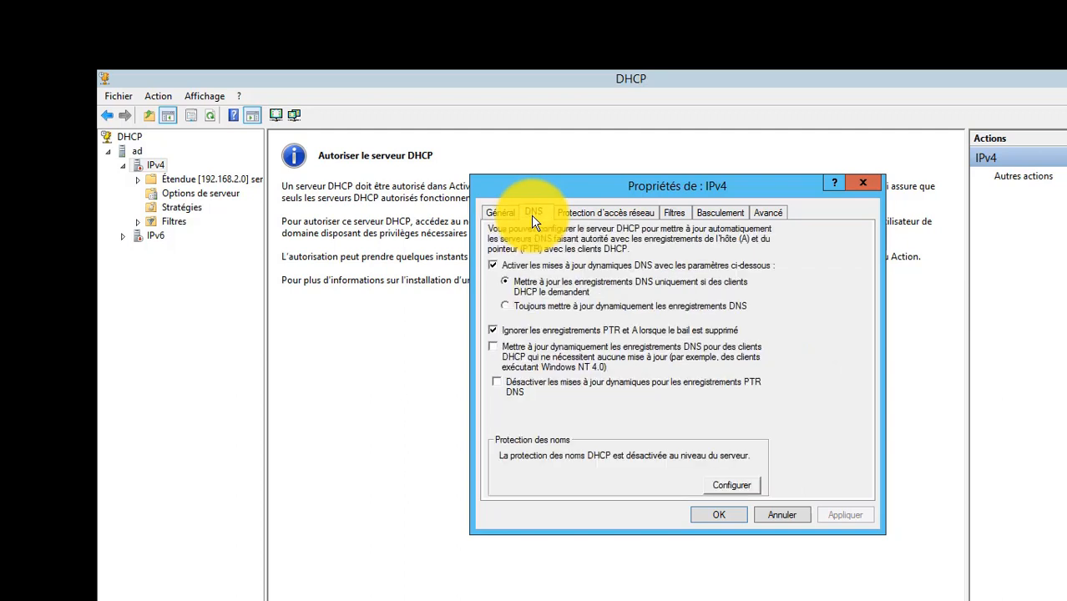
{"action": "left_click", "coordinate": [581, 213]}
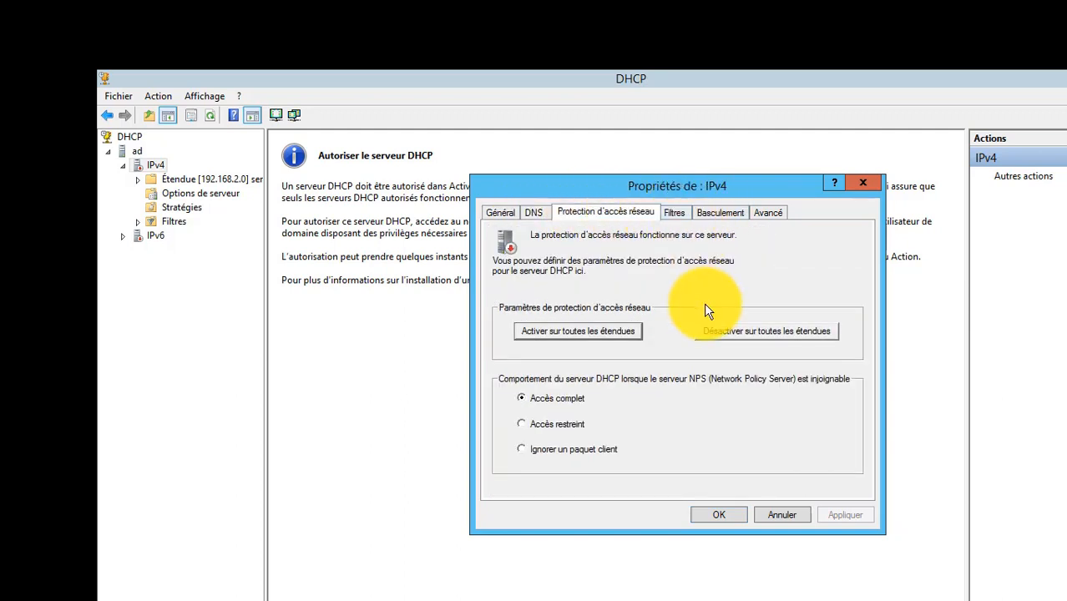
{"action": "left_click", "coordinate": [785, 514]}
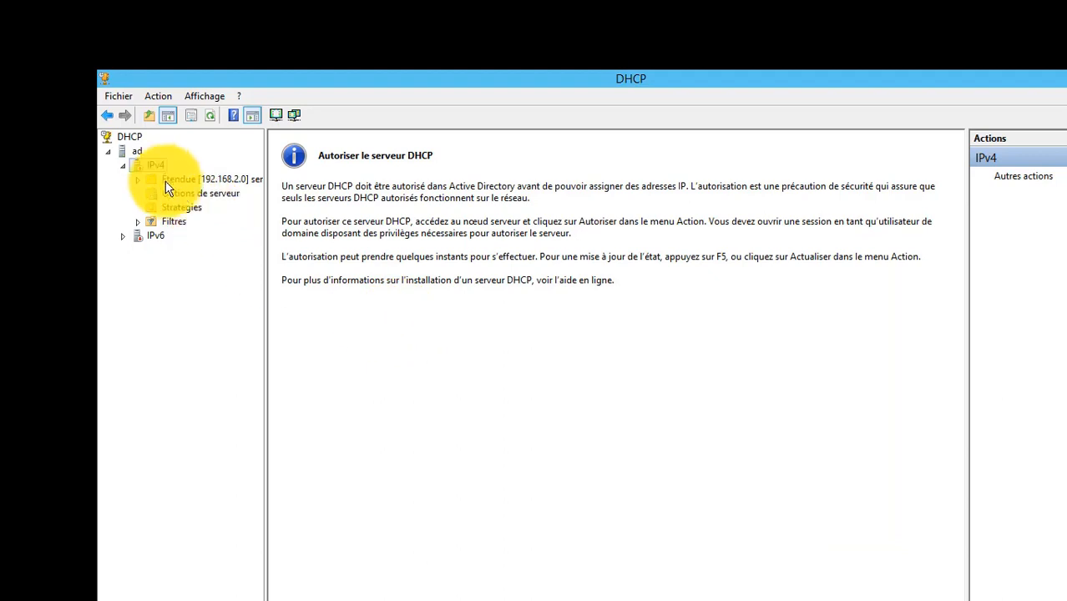
Collapse the IPv4 node and restart the DHCP service on the ad server.
{"action": "left_click", "coordinate": [122, 166]}
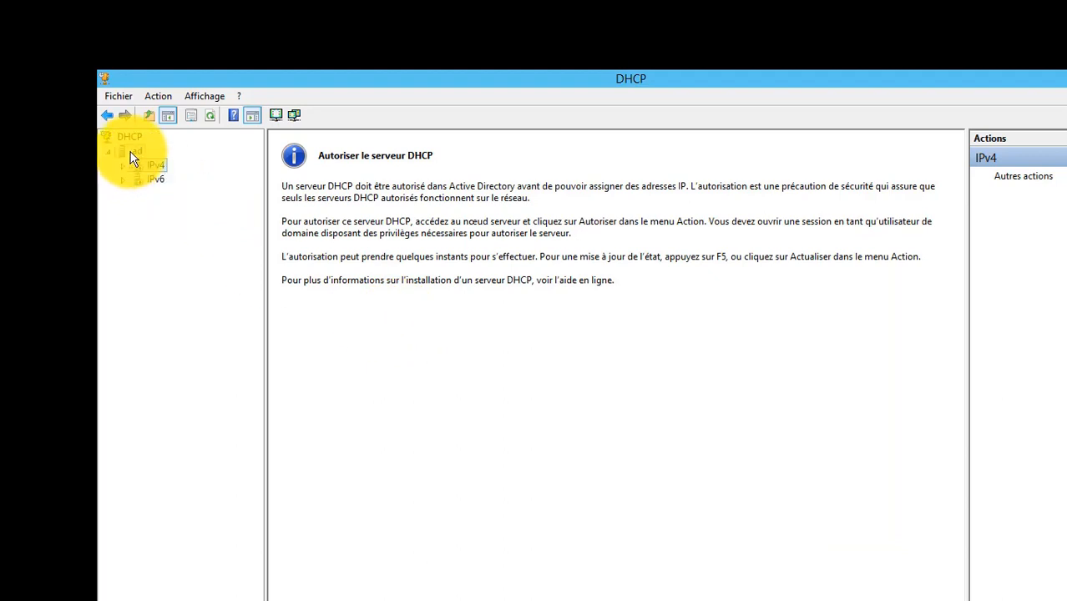
{"action": "right_click", "coordinate": [131, 157]}
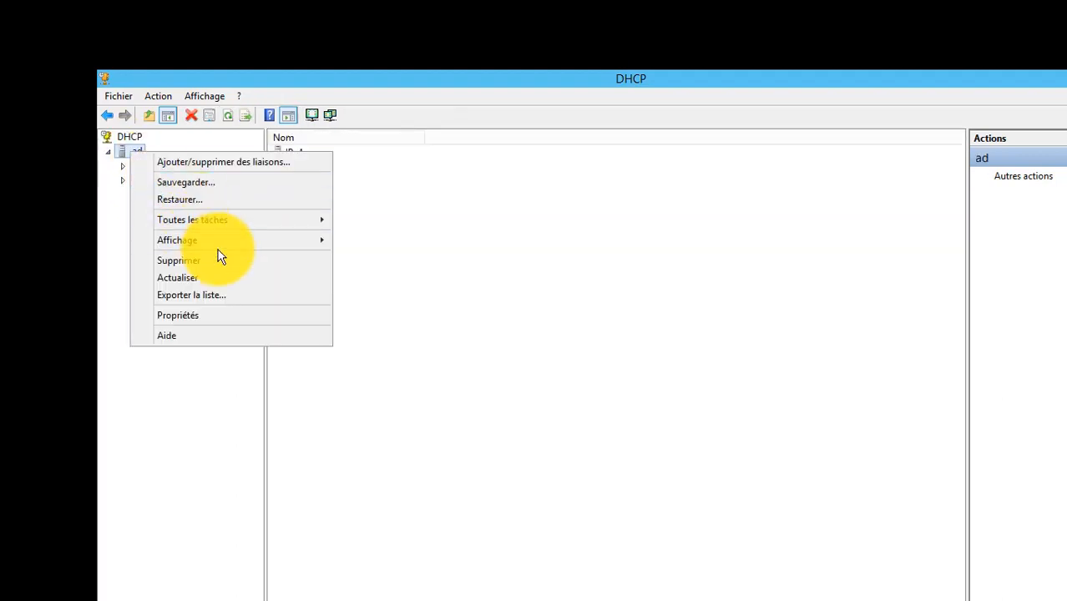
{"action": "mouse_move", "coordinate": [235, 237]}
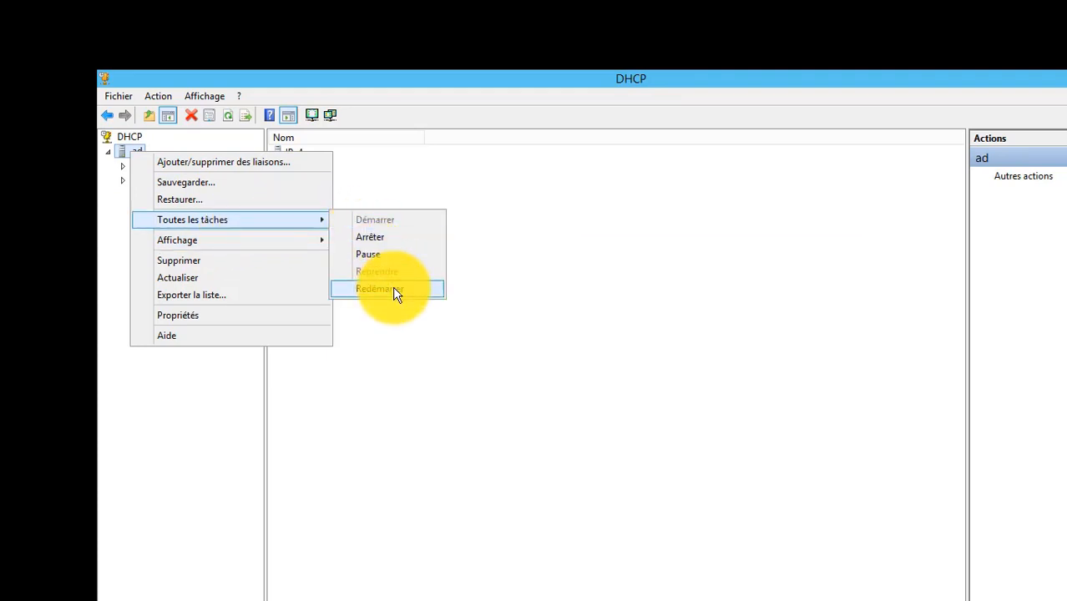
{"action": "left_click", "coordinate": [396, 290]}
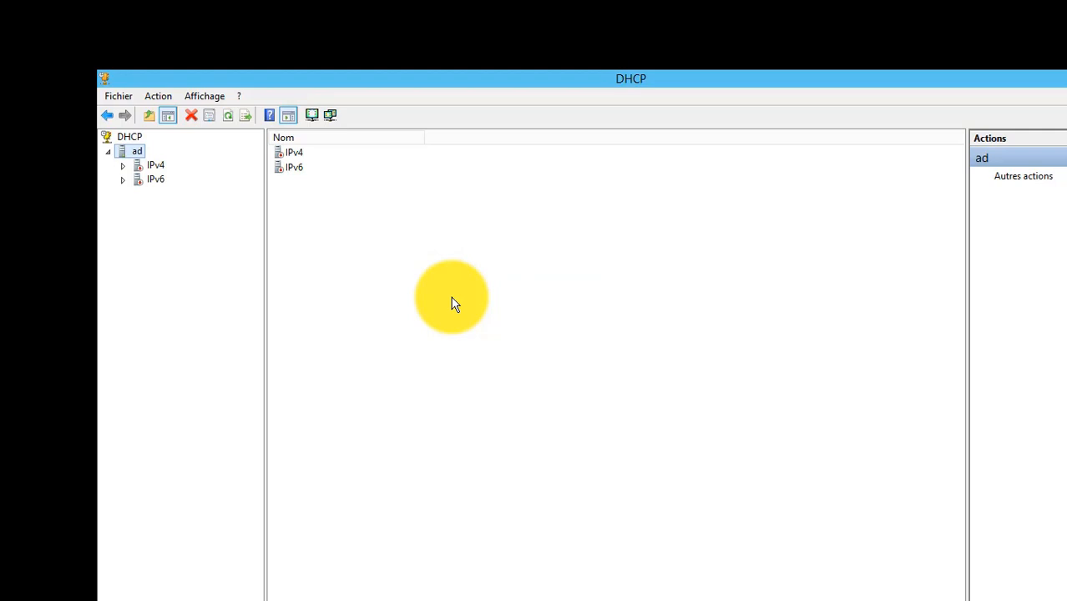
Collapse the ad server, check the actions available for the DHCP root node, and return to ad.
{"action": "left_click", "coordinate": [110, 153]}
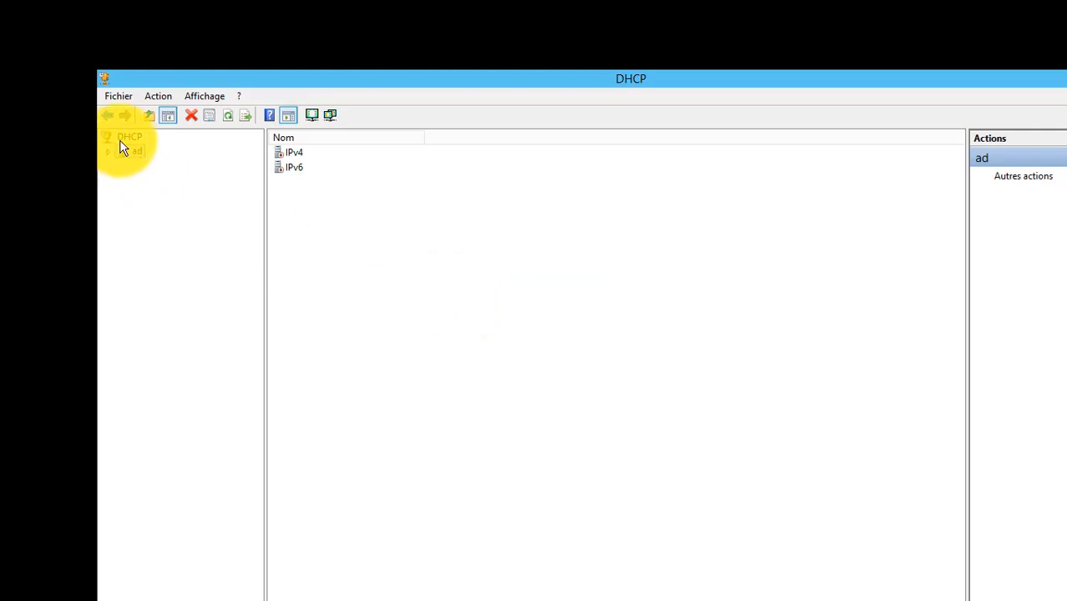
{"action": "left_click", "coordinate": [123, 138]}
{"action": "right_click", "coordinate": [123, 140]}
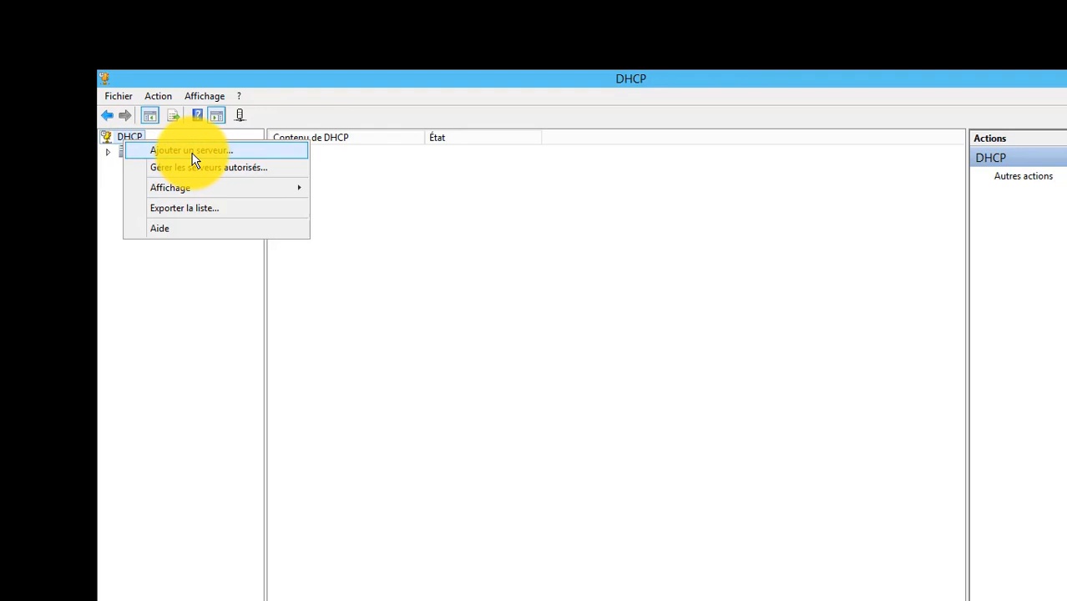
{"action": "left_click", "coordinate": [117, 155]}
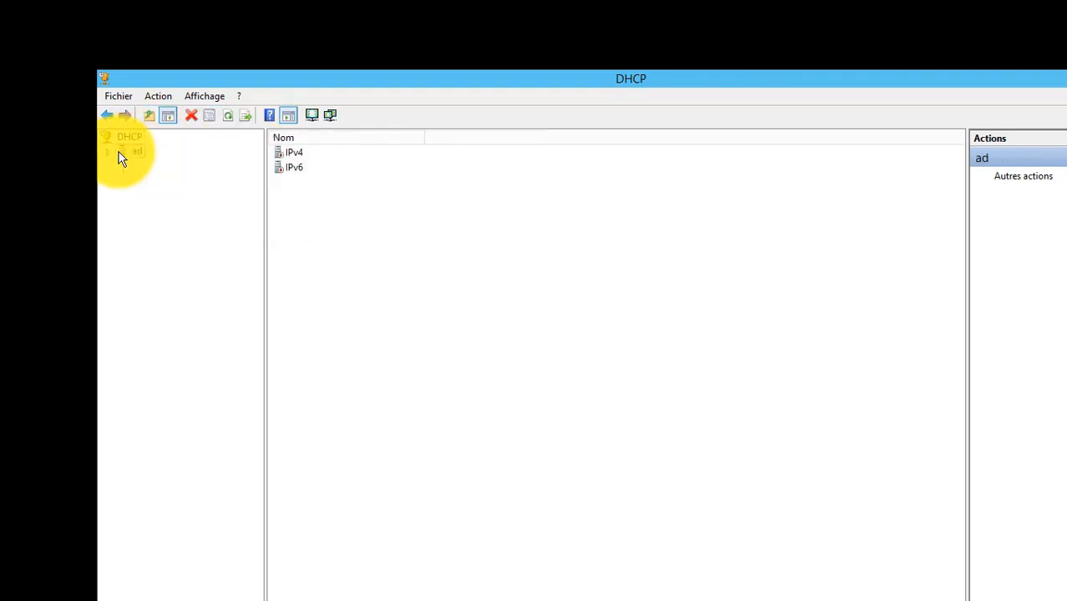
Expand ad and its IPv4 node, and view the server options, server-level policies and filters.
{"action": "double_click", "coordinate": [118, 154]}
{"action": "double_click", "coordinate": [156, 168]}
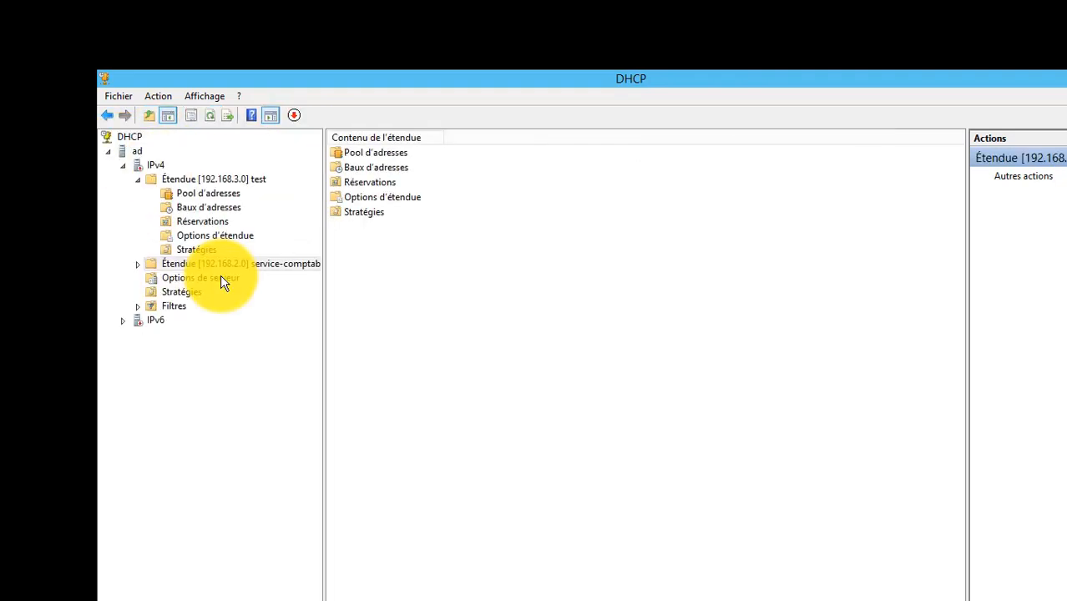
{"action": "left_click", "coordinate": [222, 279]}
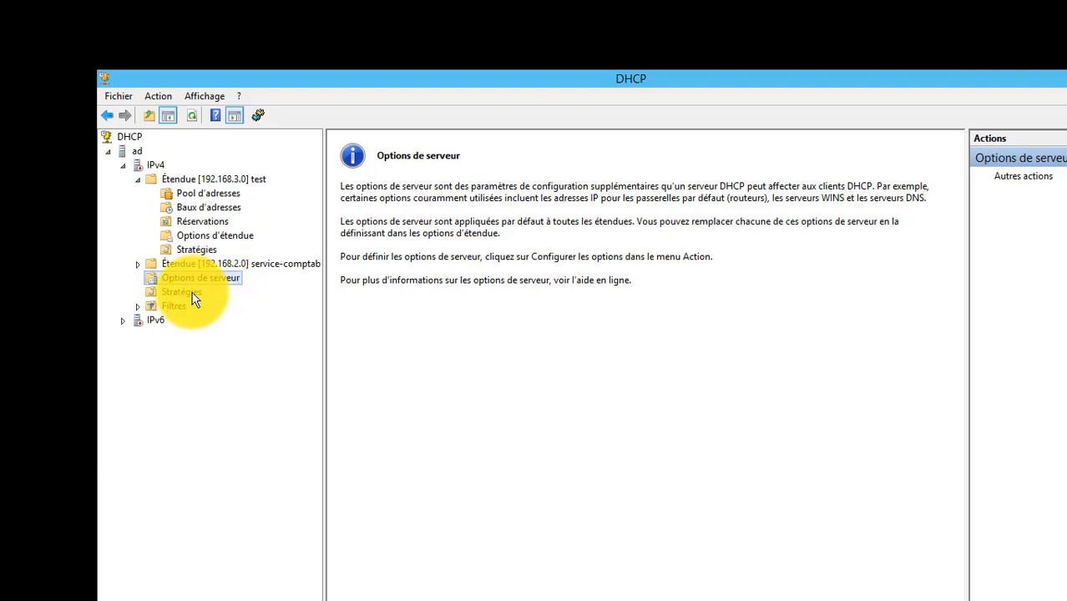
{"action": "left_click", "coordinate": [191, 294]}
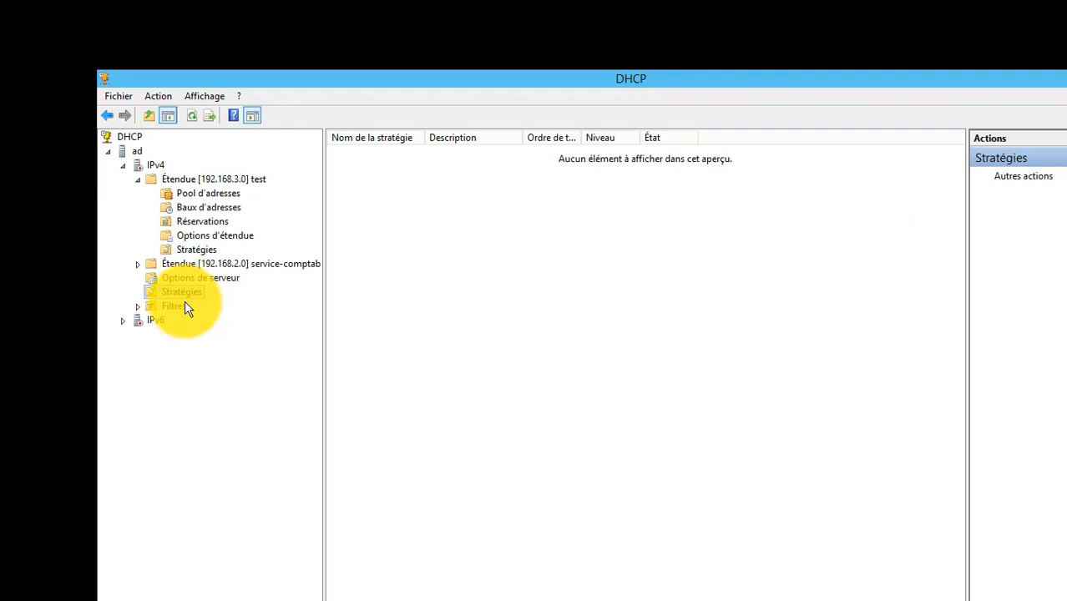
{"action": "double_click", "coordinate": [187, 307]}
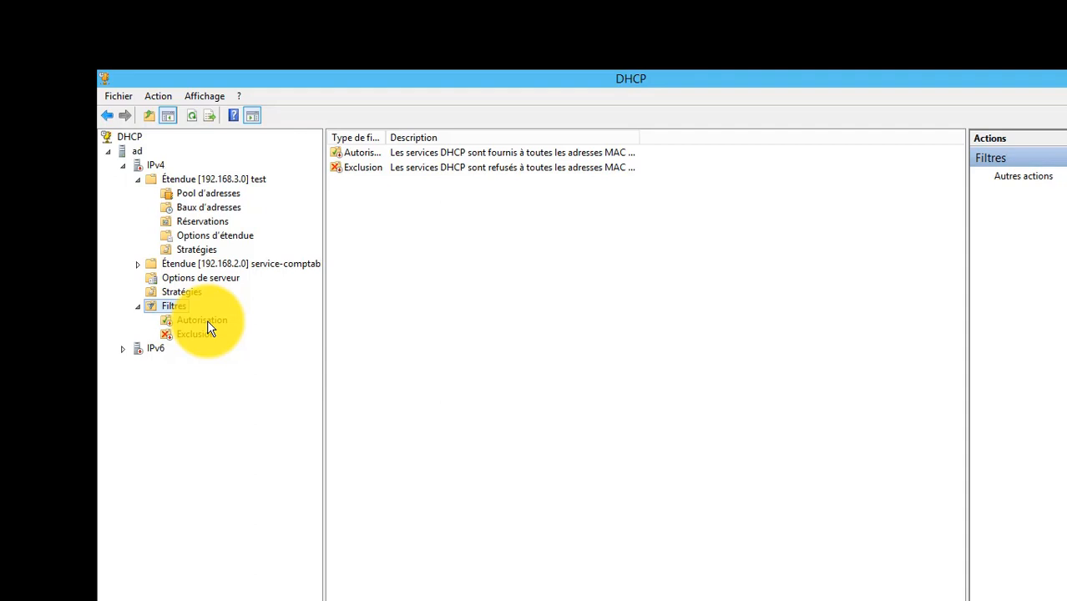
Examine the new filter form for allowed MAC addresses under Autorisation, and close it without adding a filter.
{"action": "left_click", "coordinate": [208, 322]}
{"action": "right_click", "coordinate": [207, 322]}
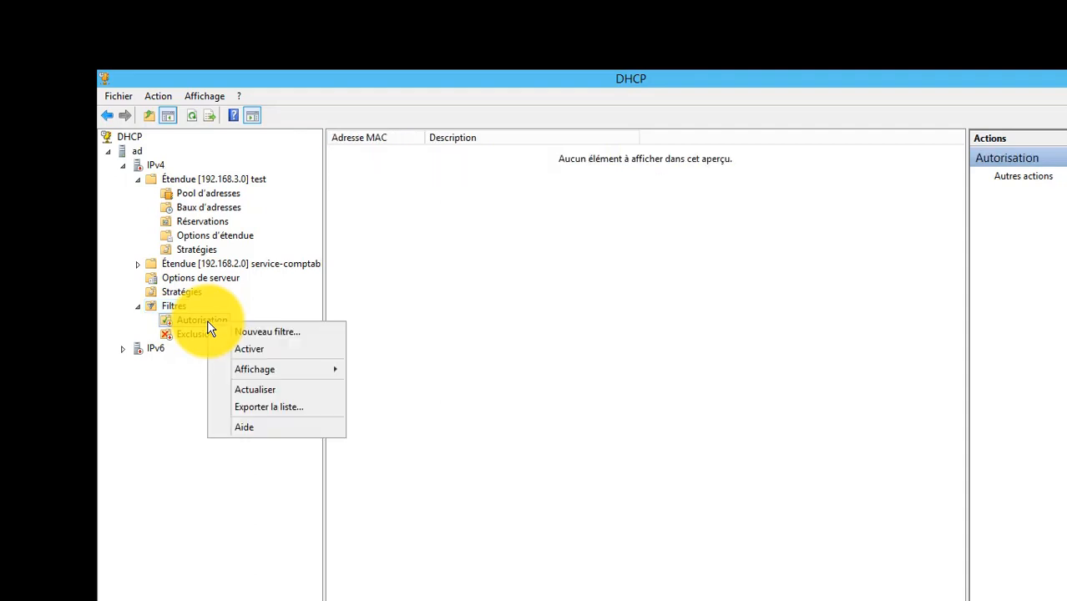
{"action": "left_click", "coordinate": [236, 331]}
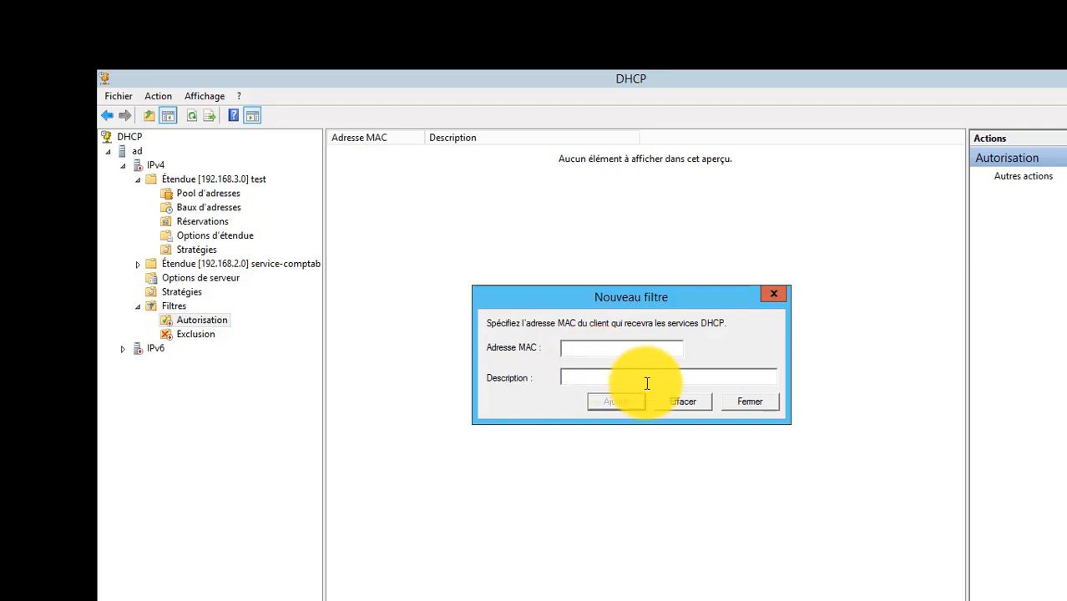
{"action": "left_click", "coordinate": [749, 403]}
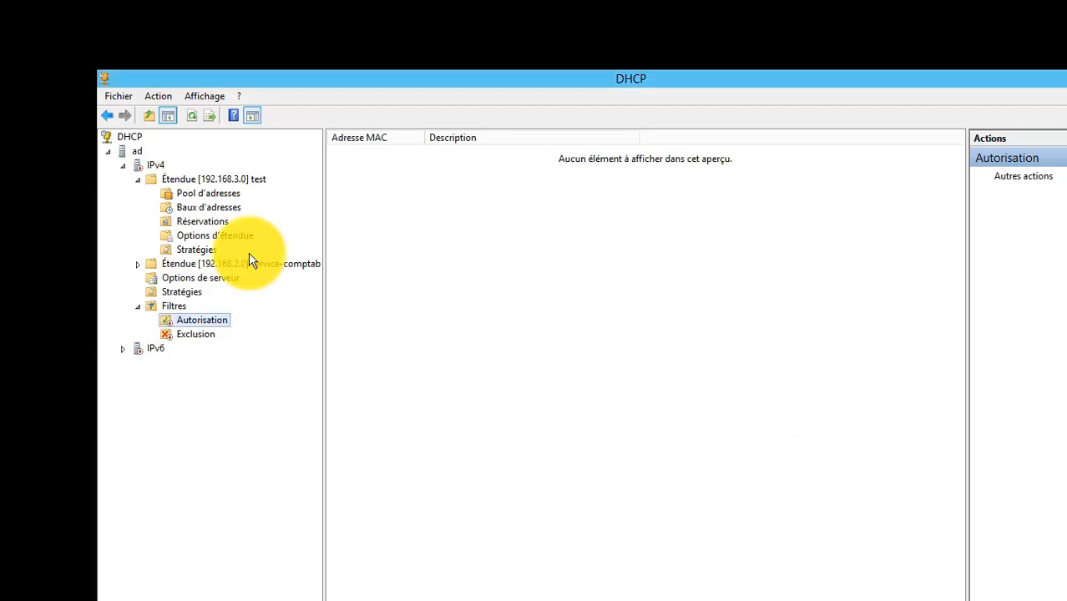
Examine the new filter form for denied MAC addresses under Exclusion, and close it without adding a filter.
{"action": "left_click", "coordinate": [210, 332]}
{"action": "right_click", "coordinate": [211, 332]}
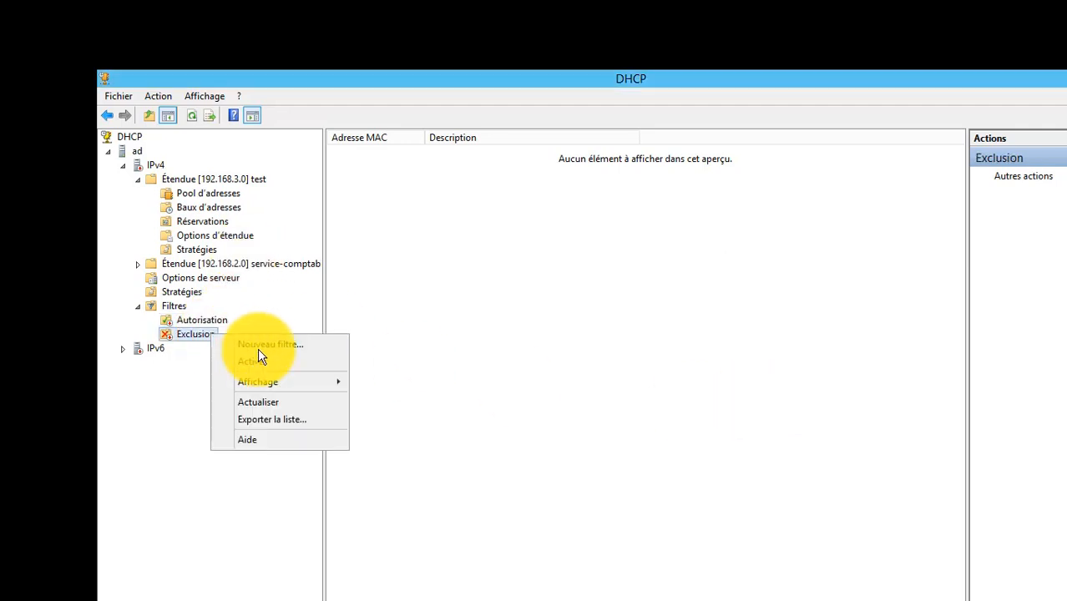
{"action": "left_click", "coordinate": [259, 346]}
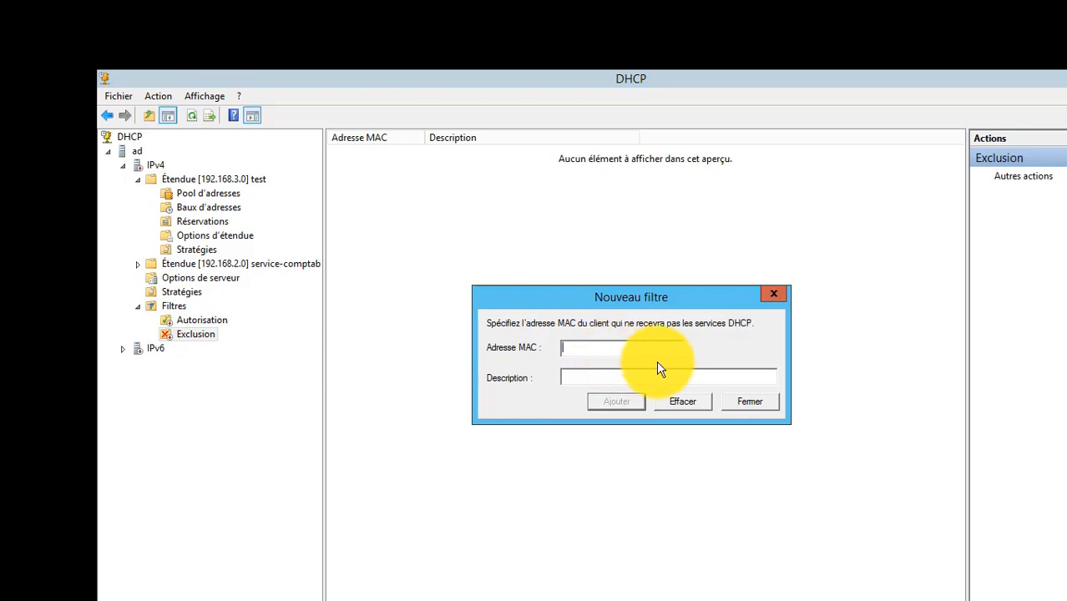
{"action": "left_click", "coordinate": [746, 403]}
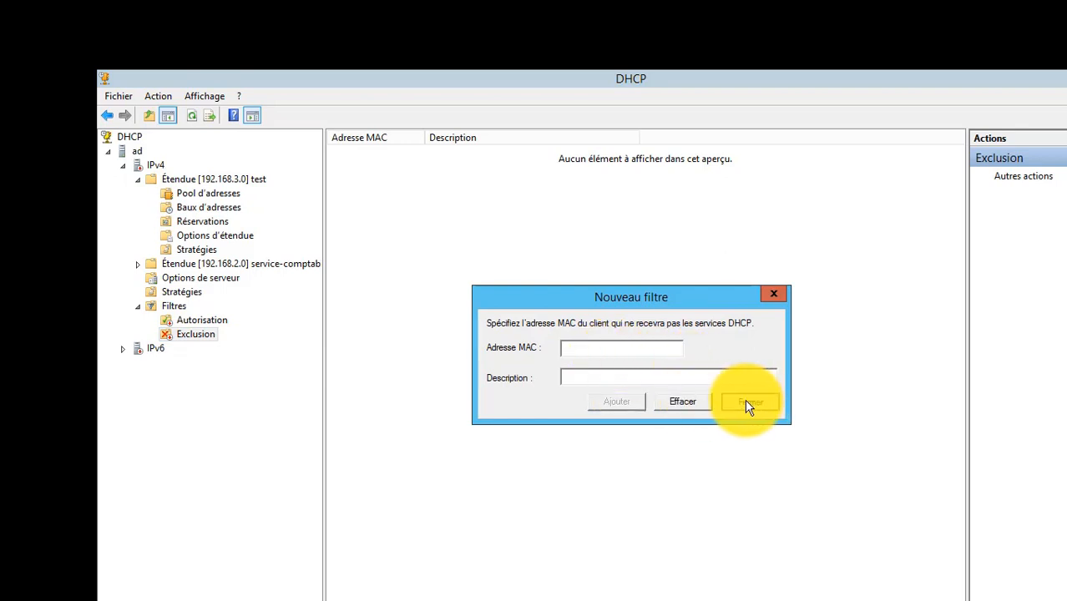
Take the DNS2 virtual machine out of full-screen mode to return to the VMware Workstation window.
{"action": "mouse_move", "coordinate": [680, 75]}
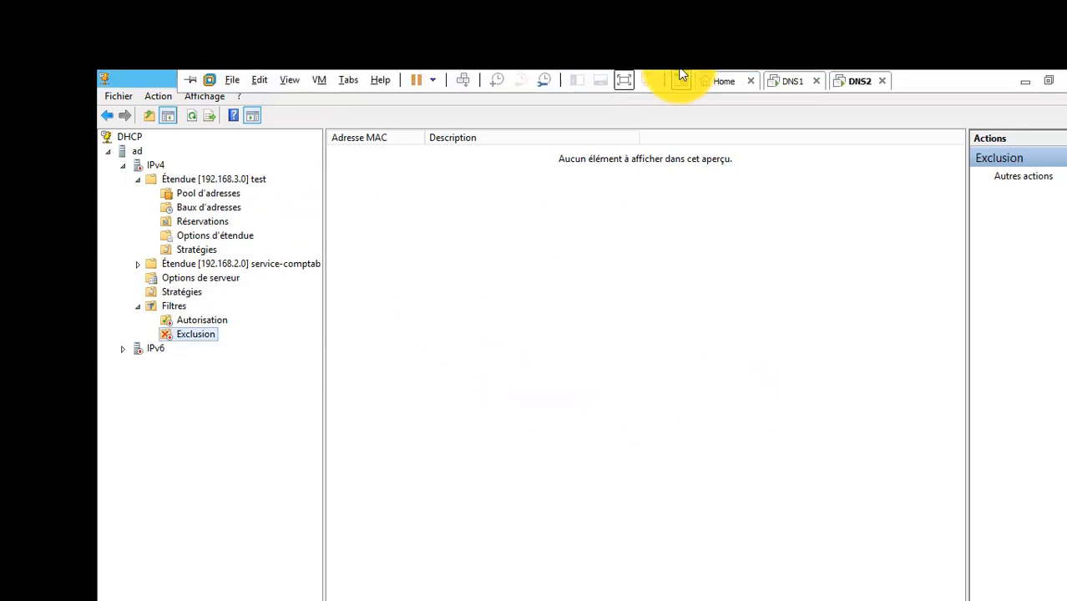
{"action": "left_click", "coordinate": [625, 79]}
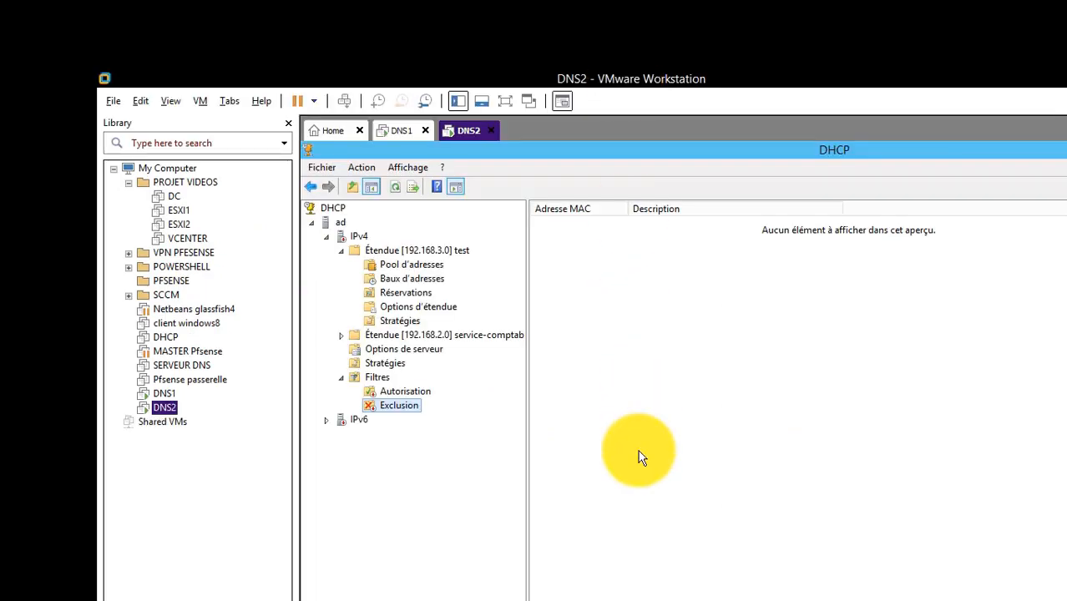